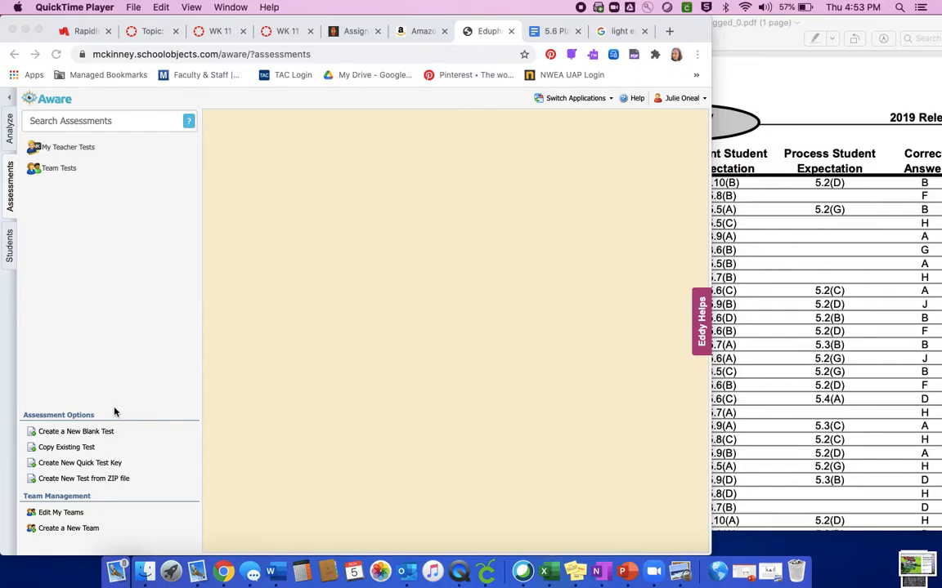
Start a new blank test and title it "Force, Motion & Energy Quick Check".
{"action": "left_click", "coordinate": [68, 433]}
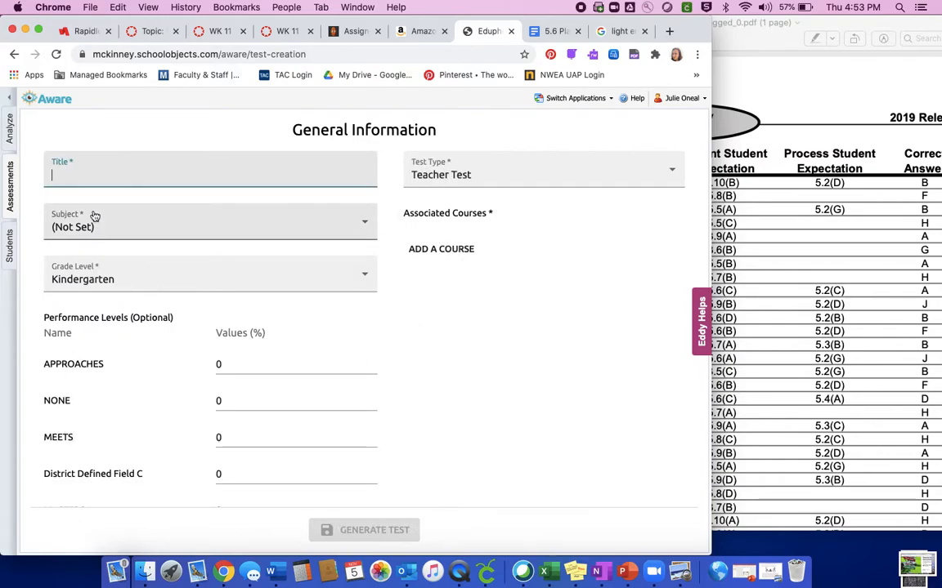
{"action": "type", "text": "Force"}
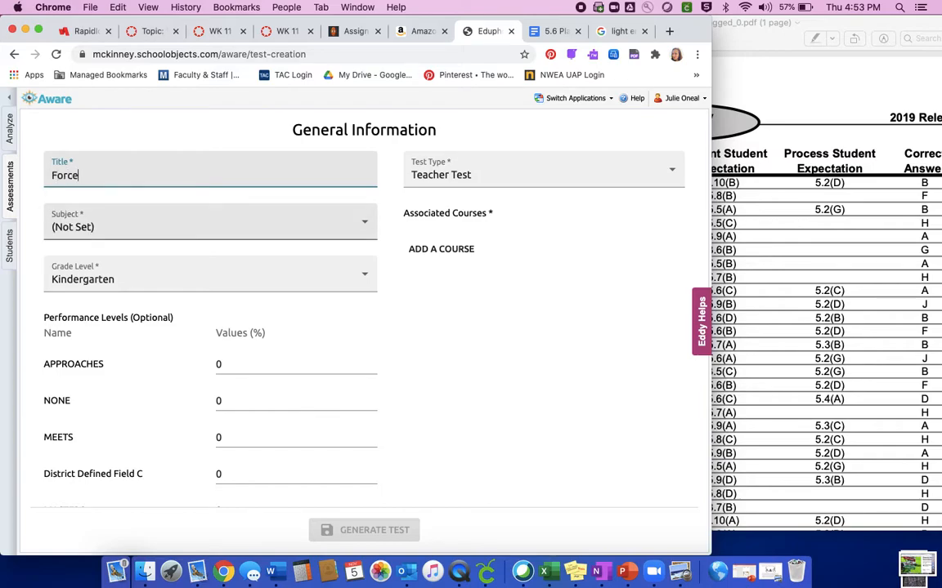
{"action": "type", "text": ", Motion & Energy Quick Chewck"}
{"action": "key", "text": "BackSpace"}
{"action": "key", "text": "BackSpace"}
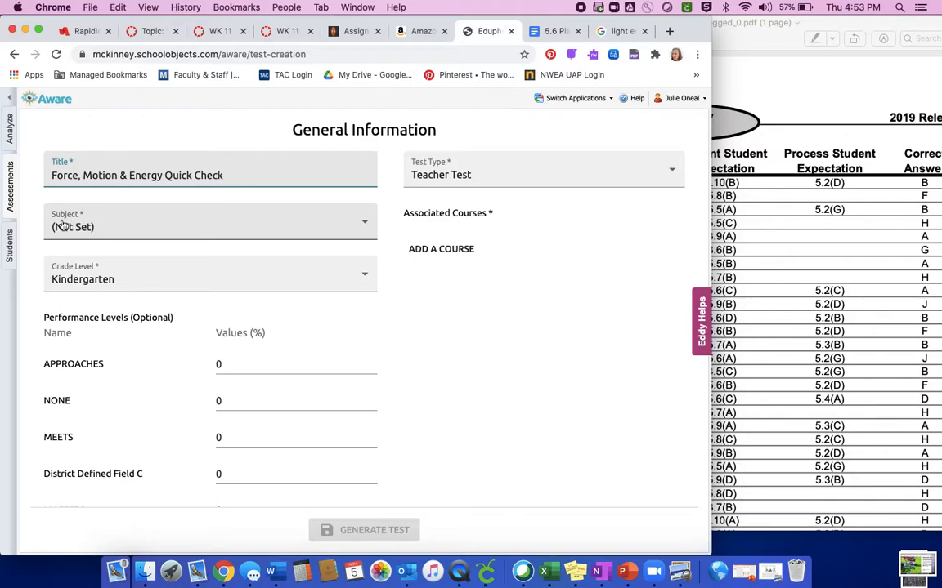
Set the test's subject to Science and grade level to Fifth, keeping Teacher Test as the test type.
{"action": "left_click", "coordinate": [79, 233]}
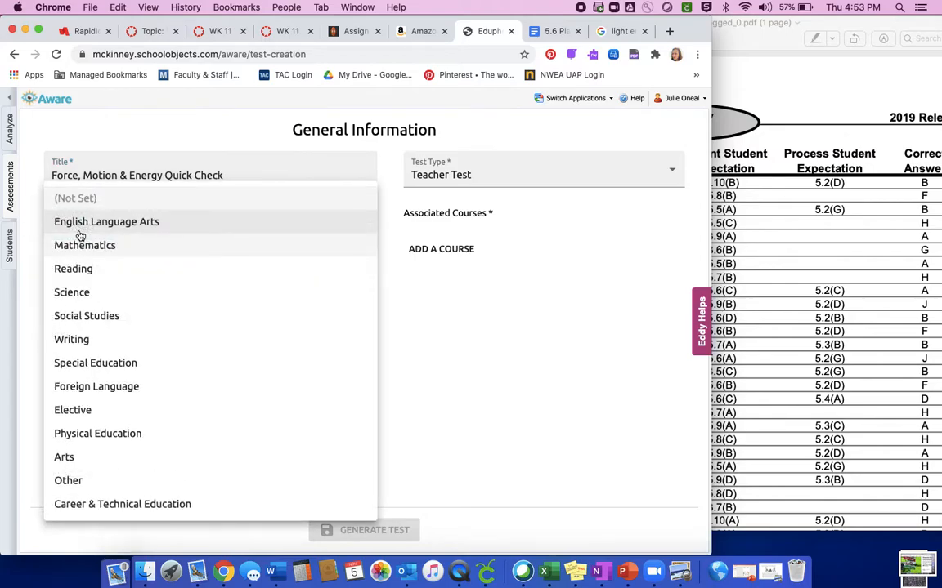
{"action": "left_click", "coordinate": [82, 295]}
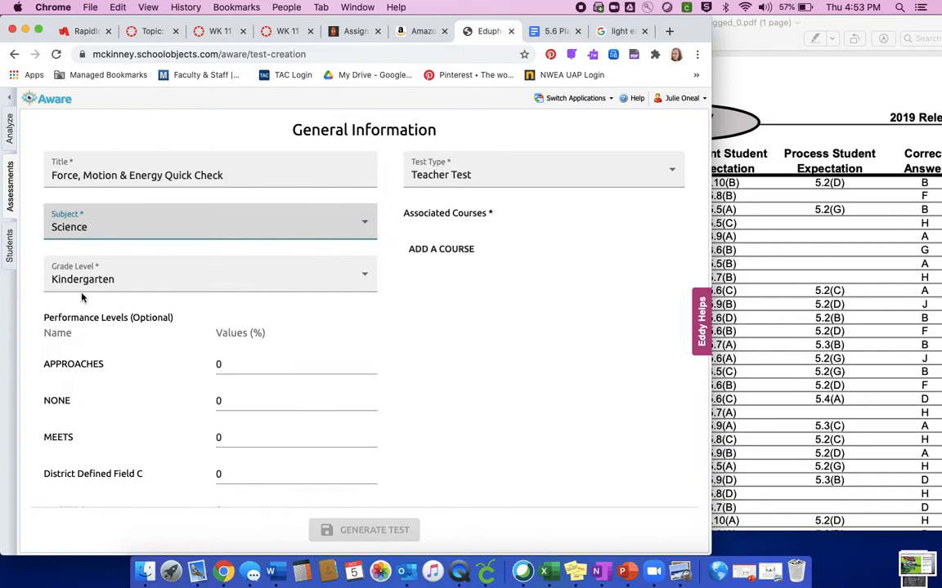
{"action": "left_click", "coordinate": [80, 276]}
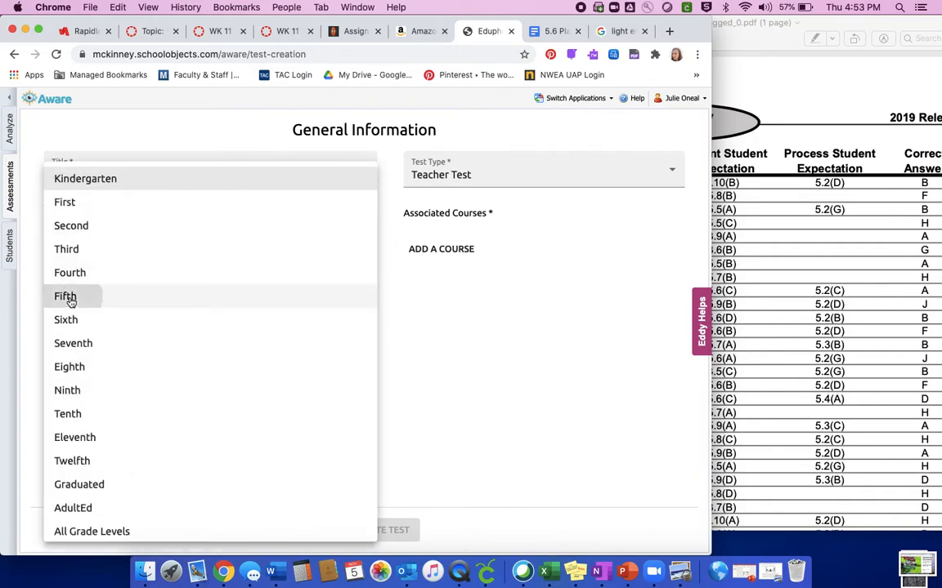
{"action": "left_click", "coordinate": [65, 296]}
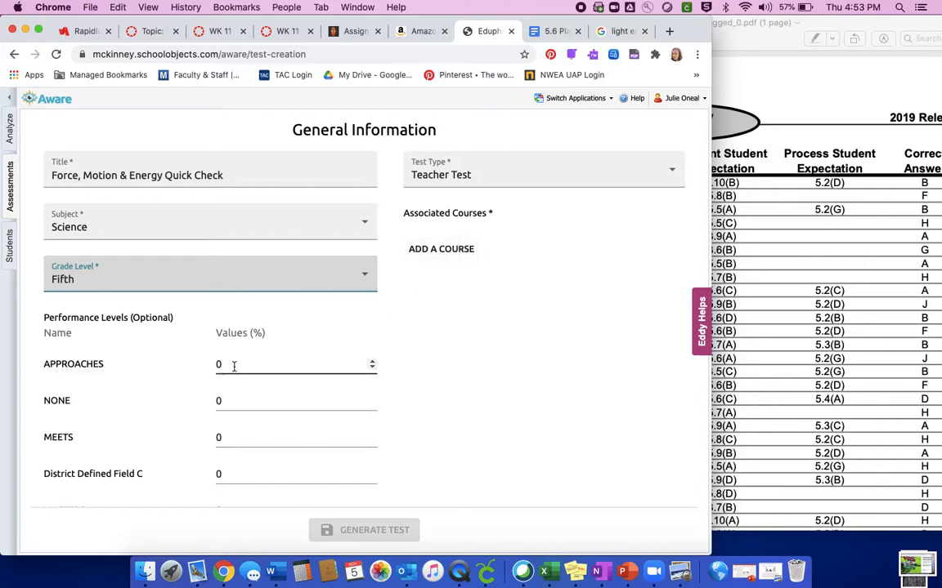
{"action": "left_click", "coordinate": [537, 174]}
{"action": "left_click", "coordinate": [537, 173]}
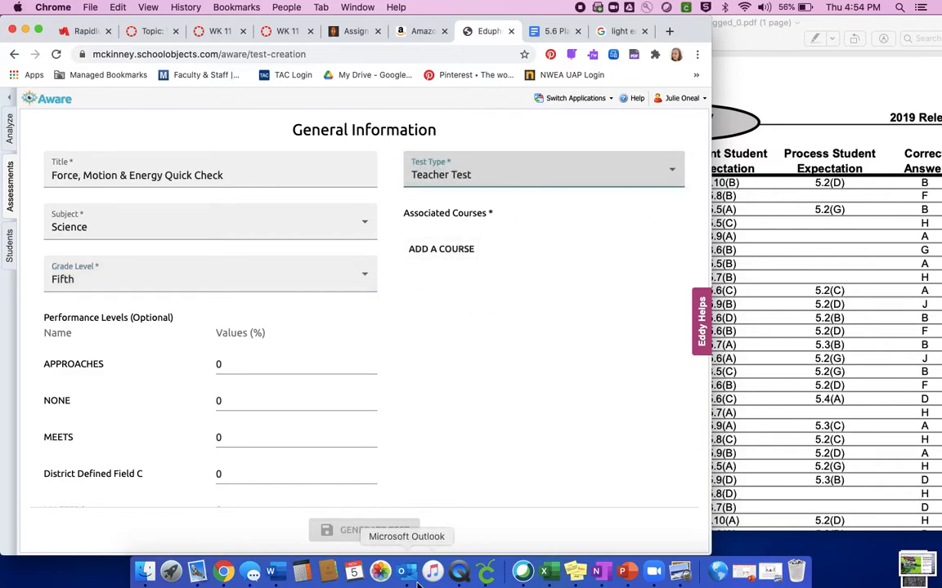
Associate the elementary fifth-grade course "Science, Grade 5" with the test and generate it.
{"action": "left_click", "coordinate": [436, 250]}
{"action": "left_click", "coordinate": [246, 316]}
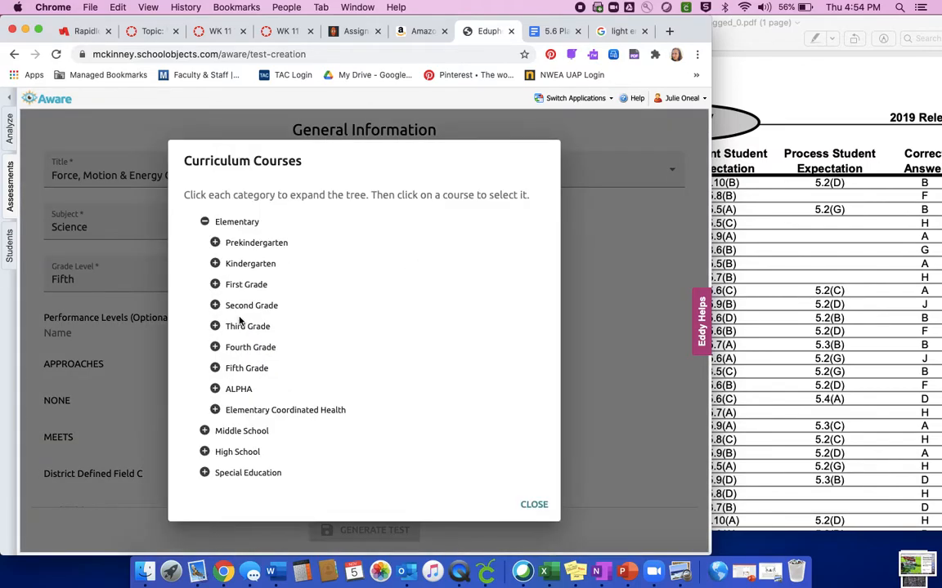
{"action": "left_click", "coordinate": [243, 369]}
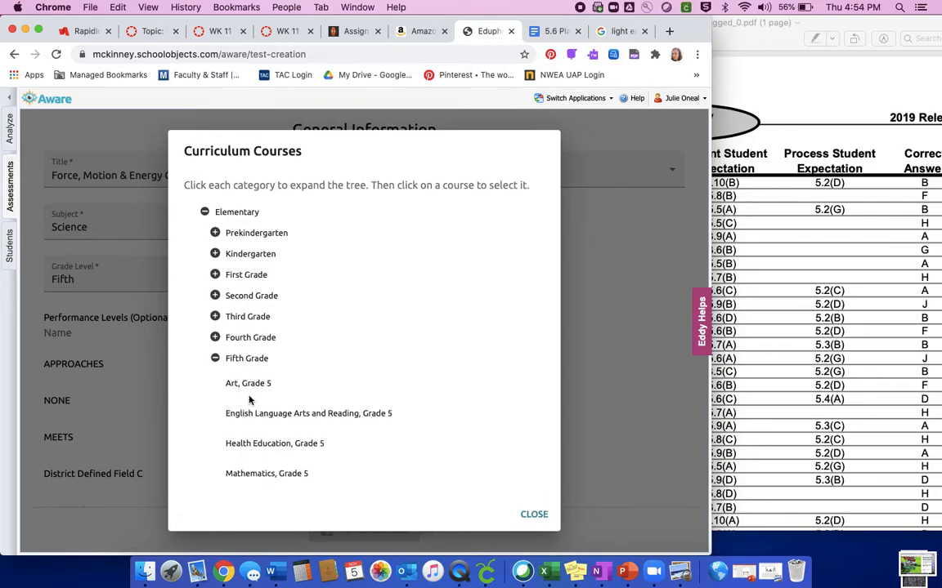
{"action": "scroll", "coordinate": [248, 399], "scroll_direction": "down", "scroll_amount": 2}
{"action": "scroll", "coordinate": [250, 399], "scroll_direction": "down", "scroll_amount": 5}
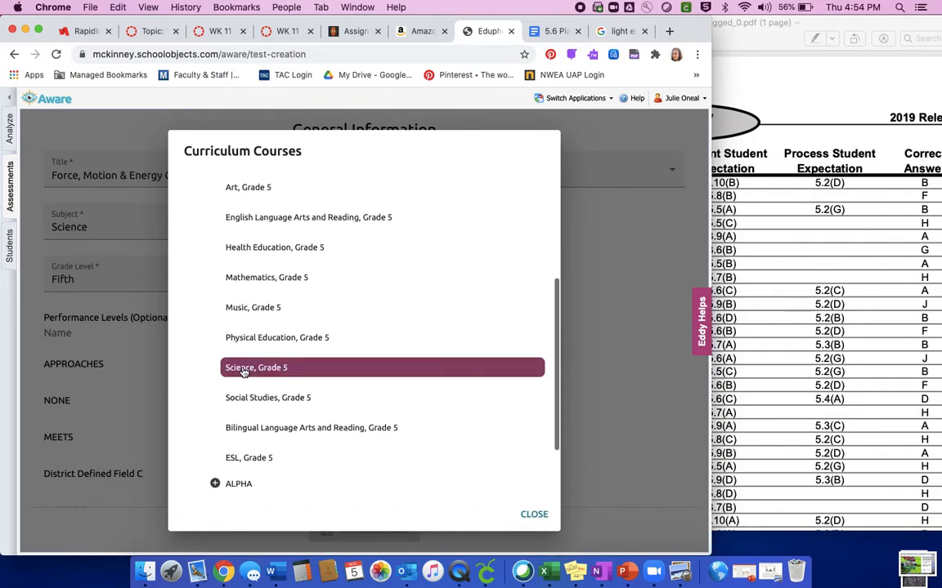
{"action": "left_click", "coordinate": [243, 366]}
{"action": "left_click", "coordinate": [374, 531]}
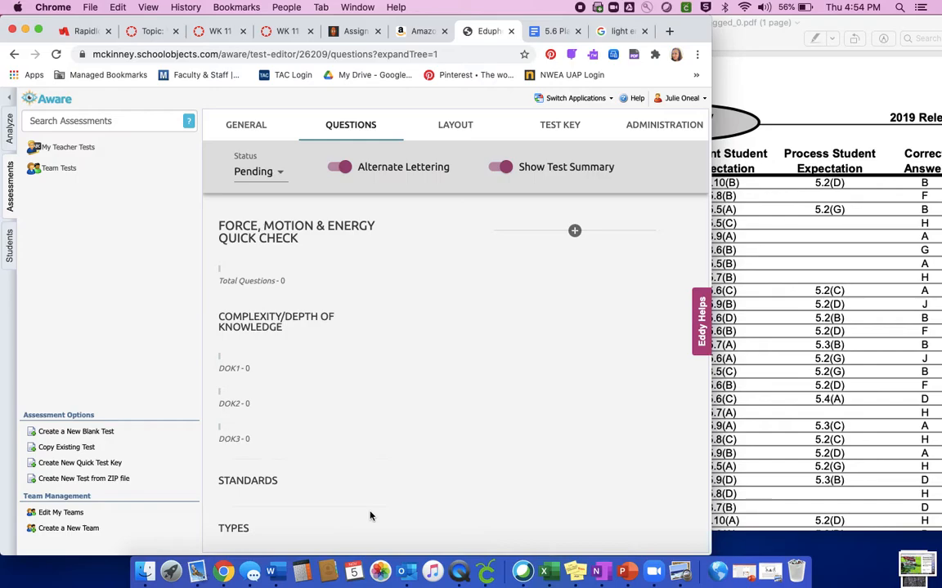
Add a new item to the test, keeping the status Pending and the question type Selected Response.
{"action": "left_click", "coordinate": [256, 174]}
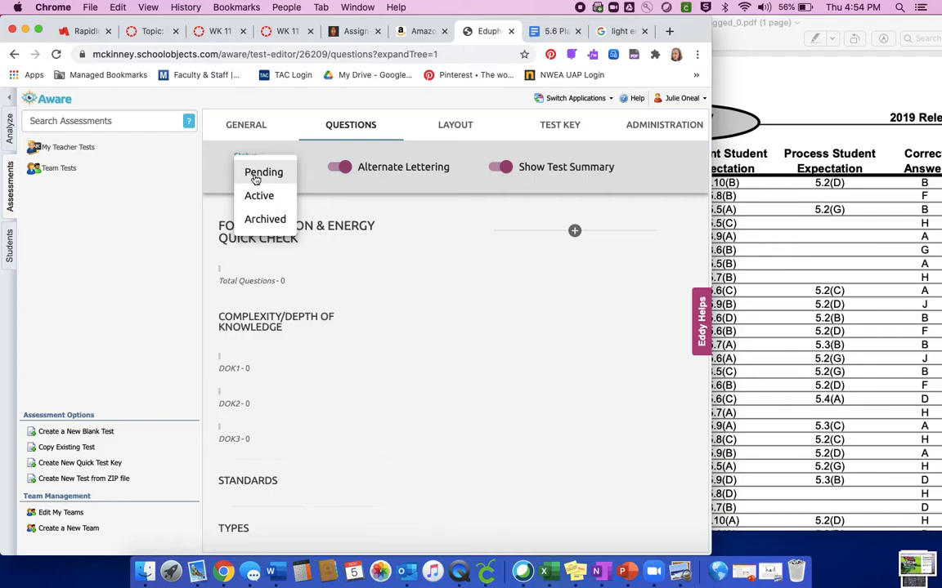
{"action": "left_click", "coordinate": [545, 254]}
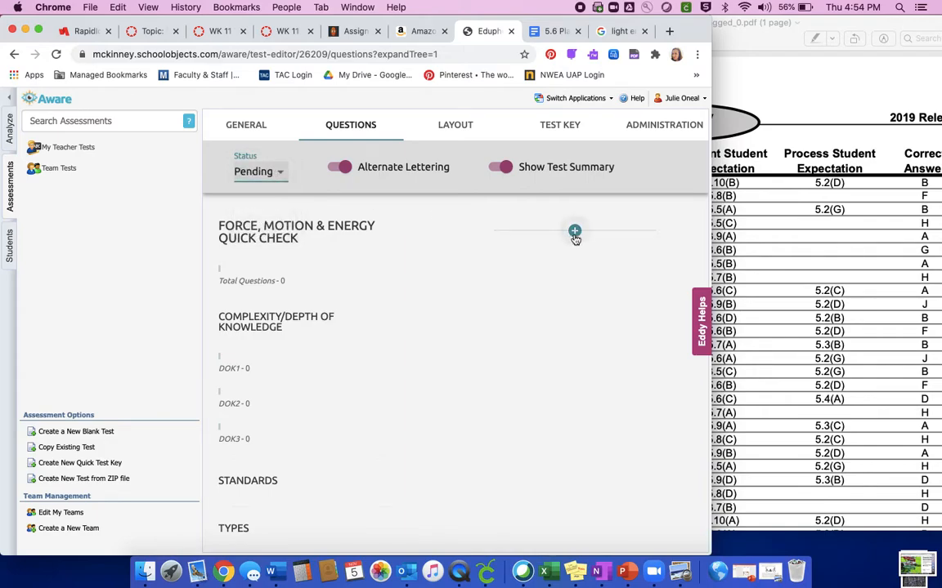
{"action": "left_click", "coordinate": [574, 233]}
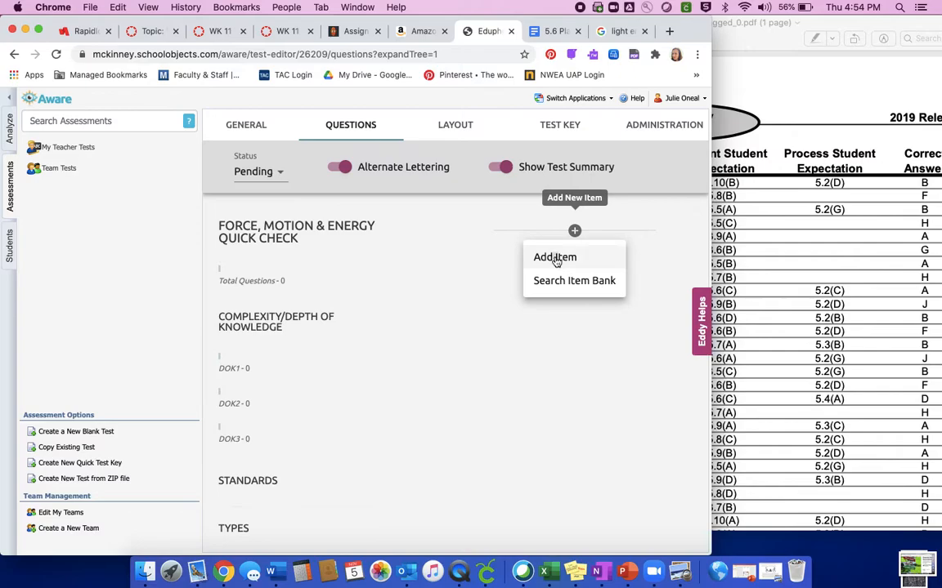
{"action": "left_click", "coordinate": [555, 258]}
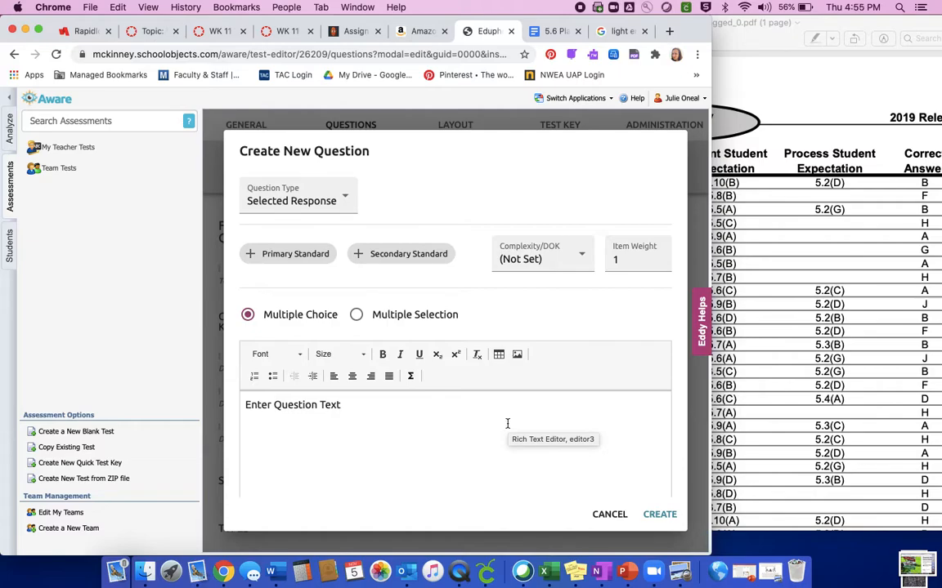
{"action": "left_click", "coordinate": [336, 201]}
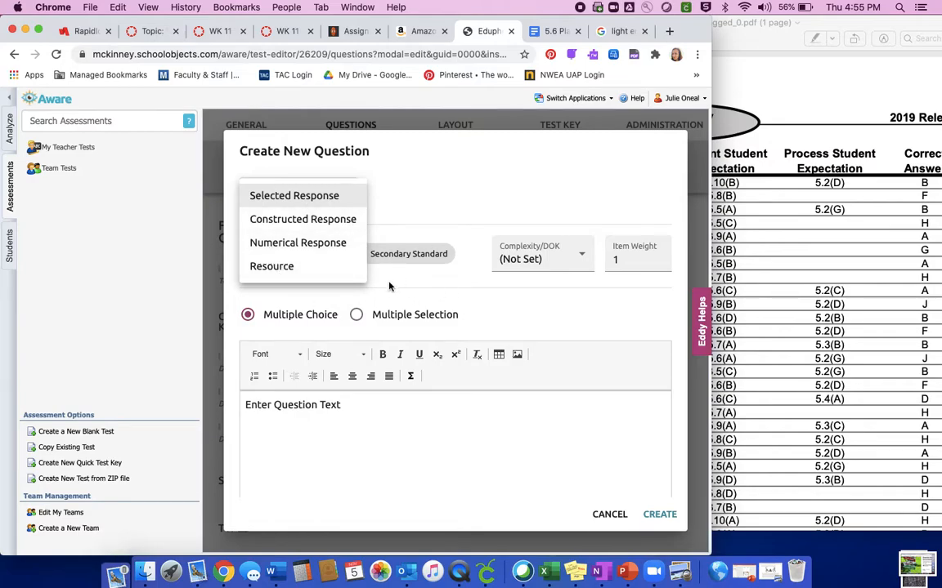
{"action": "left_click", "coordinate": [324, 199]}
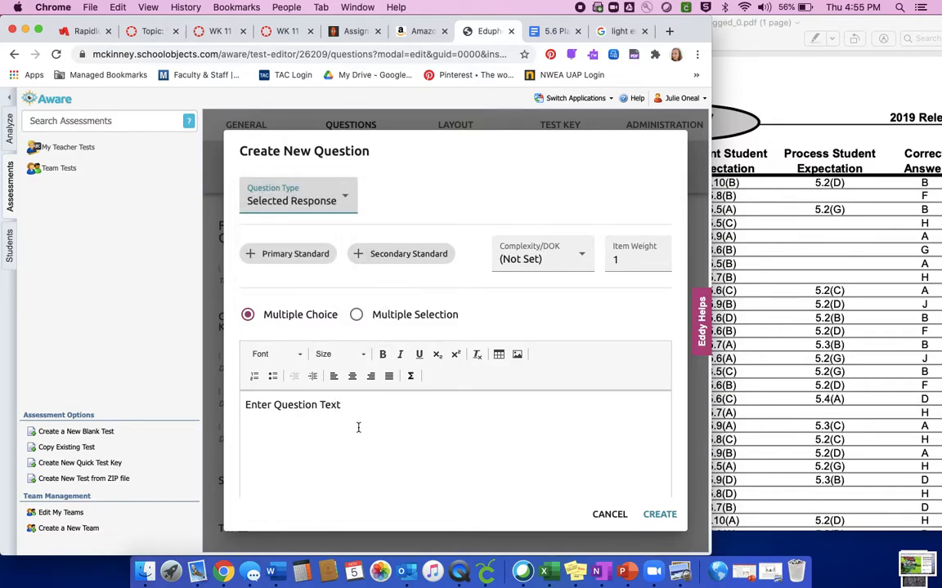
Consult the 2019 STAAR Grade 5 Science answer key and assign 5.6(C) as the new question's primary standard.
{"action": "scroll", "coordinate": [357, 427], "scroll_direction": "down", "scroll_amount": 2}
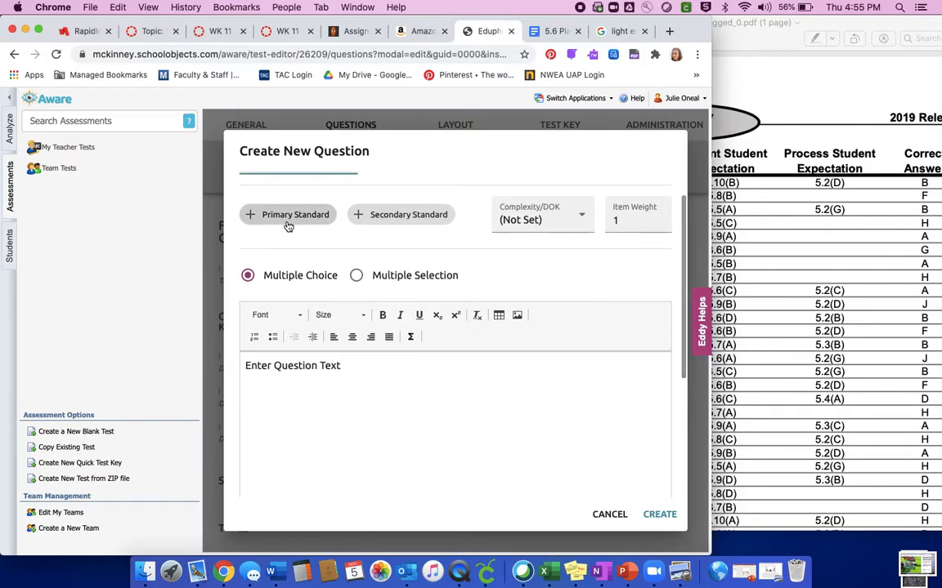
{"action": "left_click", "coordinate": [854, 67]}
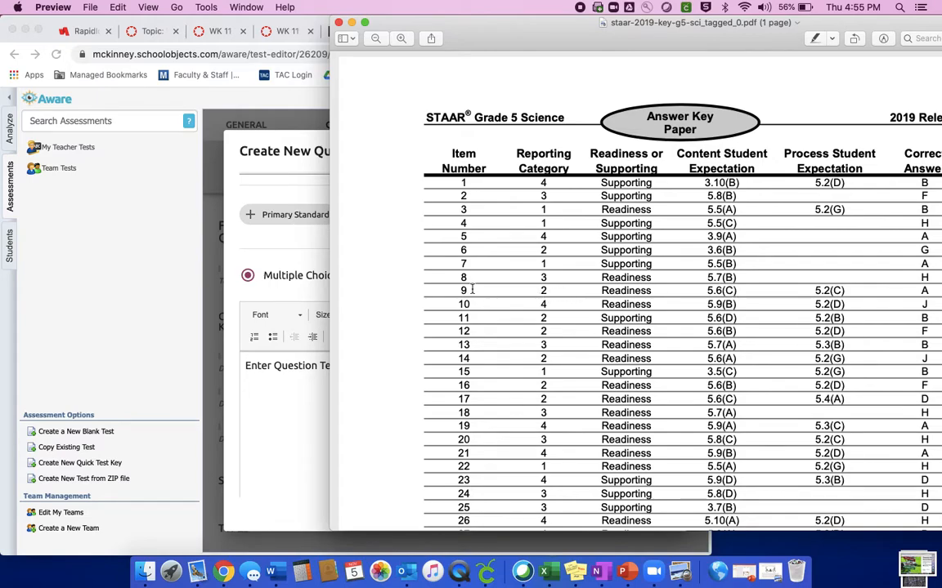
{"action": "left_click", "coordinate": [307, 400]}
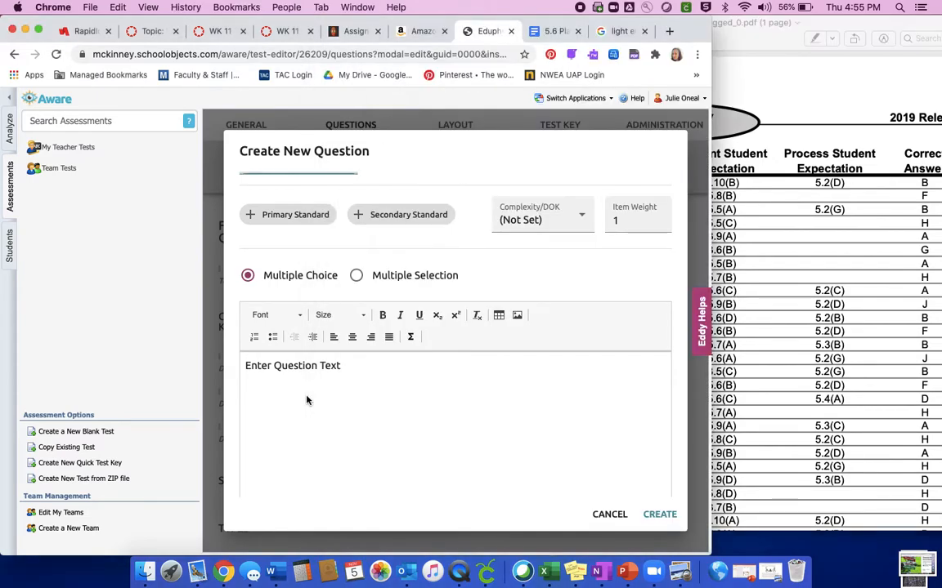
{"action": "left_click", "coordinate": [291, 215]}
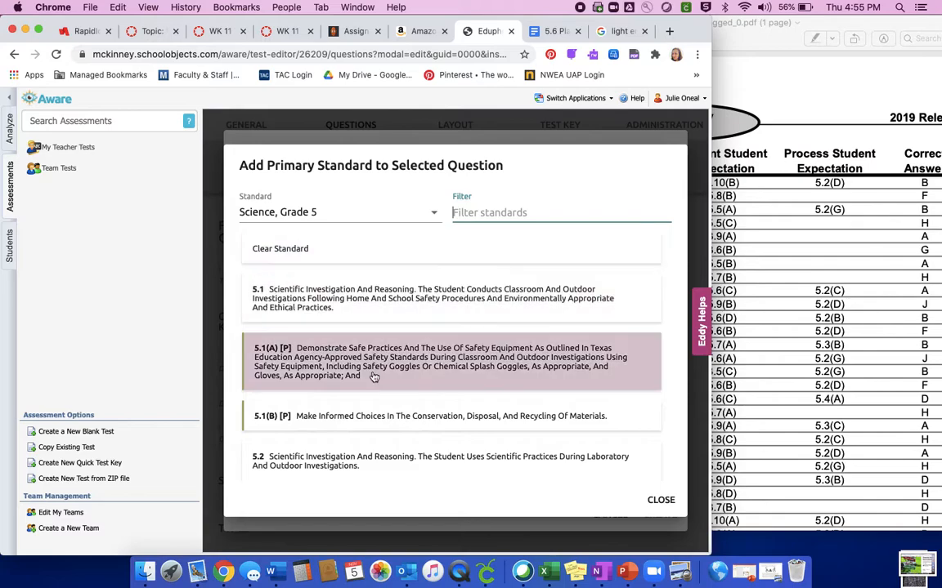
{"action": "scroll", "coordinate": [374, 376], "scroll_direction": "down", "scroll_amount": 8}
{"action": "scroll", "coordinate": [372, 376], "scroll_direction": "down", "scroll_amount": 10}
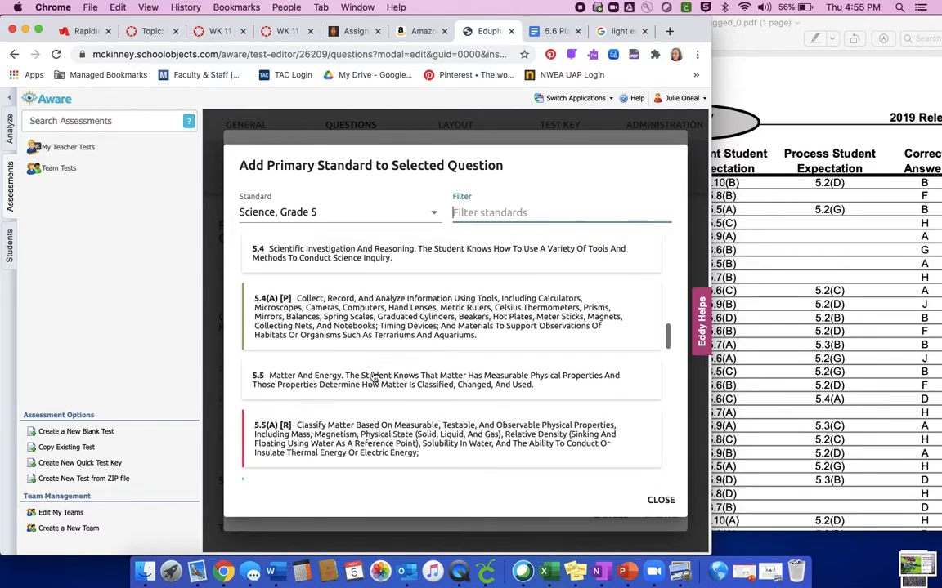
{"action": "scroll", "coordinate": [372, 376], "scroll_direction": "down", "scroll_amount": 5}
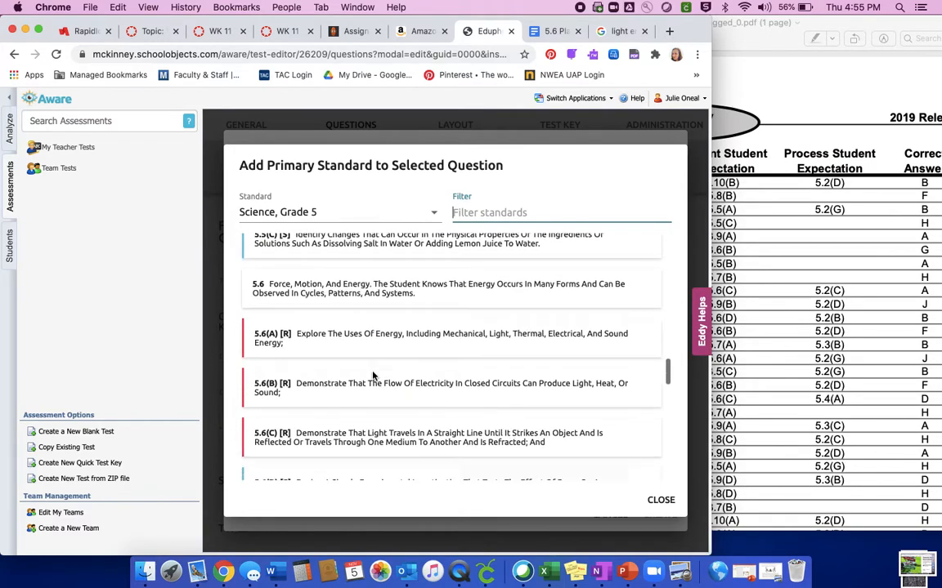
{"action": "scroll", "coordinate": [372, 376], "scroll_direction": "down", "scroll_amount": 1}
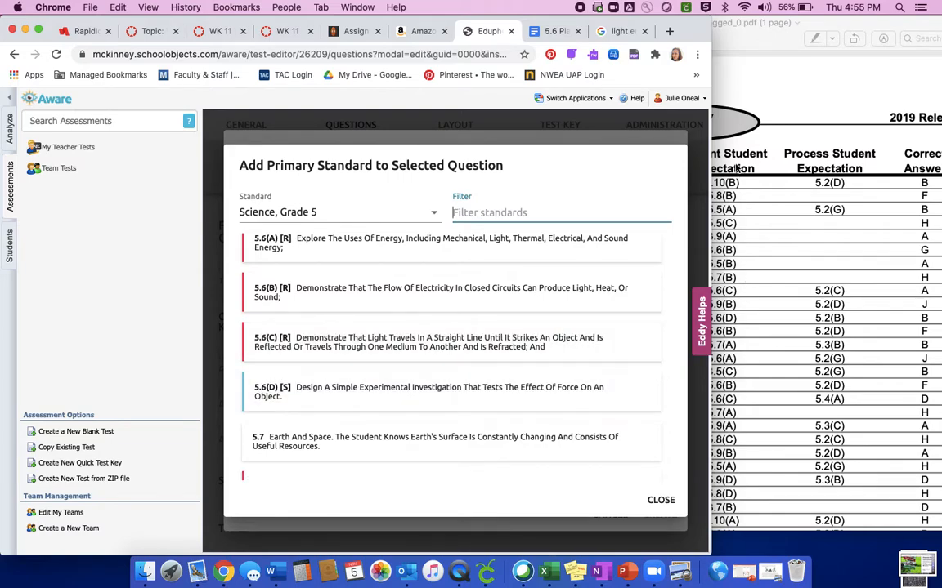
{"action": "left_click_drag", "start_coordinate": [771, 40], "coordinate": [800, 40]}
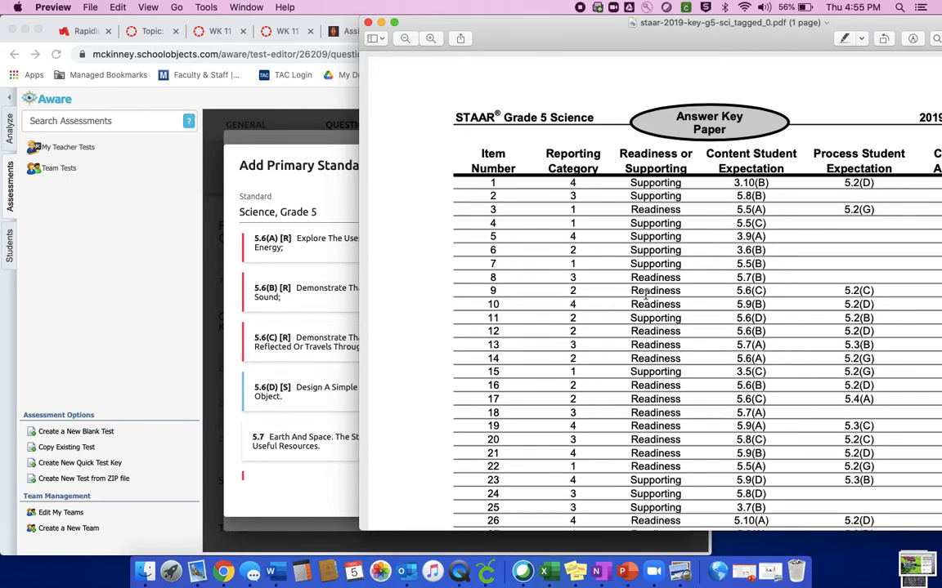
{"action": "left_click", "coordinate": [263, 355]}
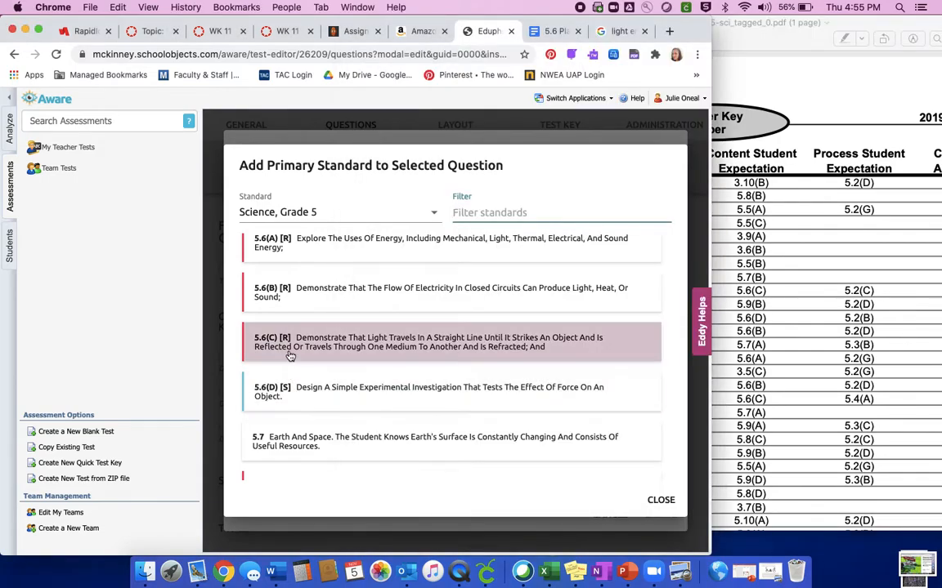
{"action": "left_click", "coordinate": [347, 342]}
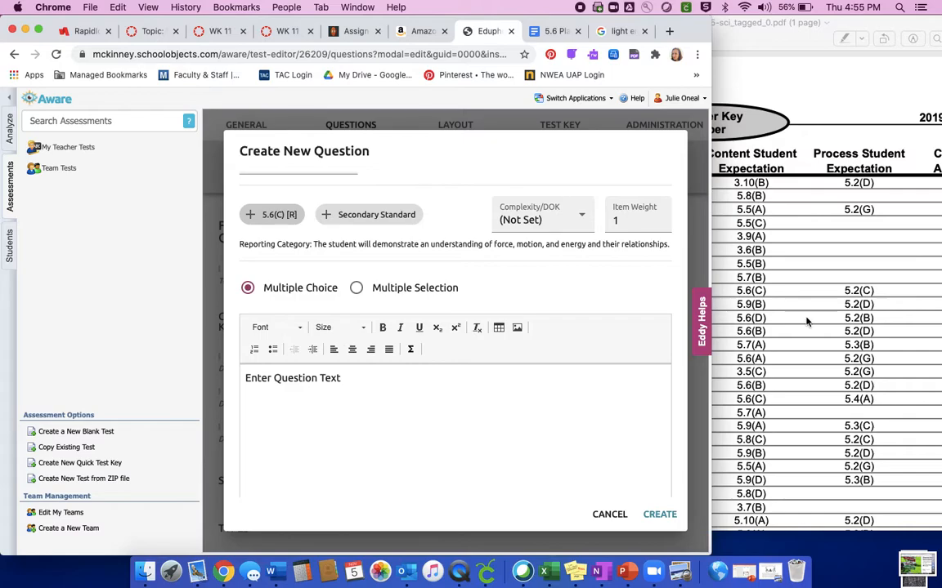
Check item 9's process student expectation and correct answer in the STAAR answer key PDF, and return to the question form.
{"action": "left_click", "coordinate": [848, 214]}
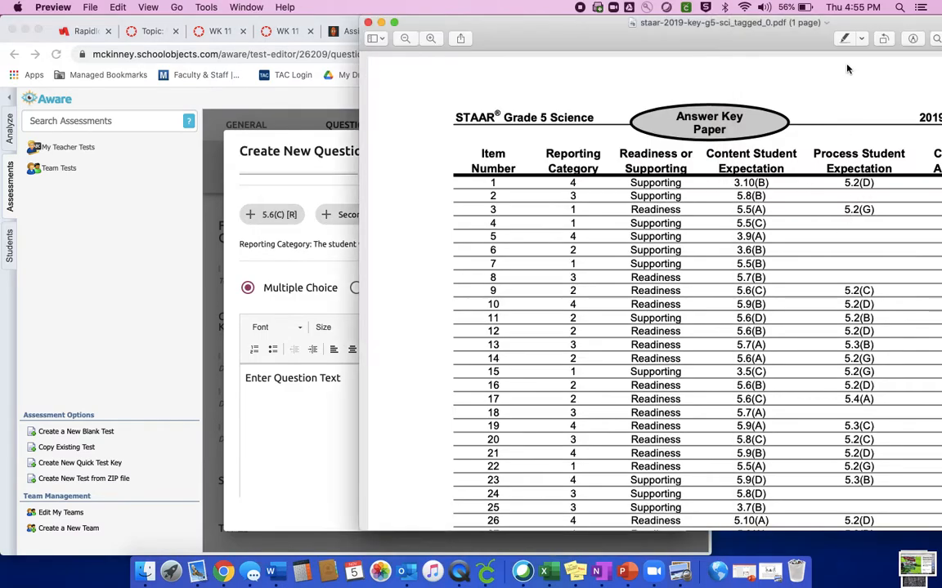
{"action": "double_click", "coordinate": [666, 31]}
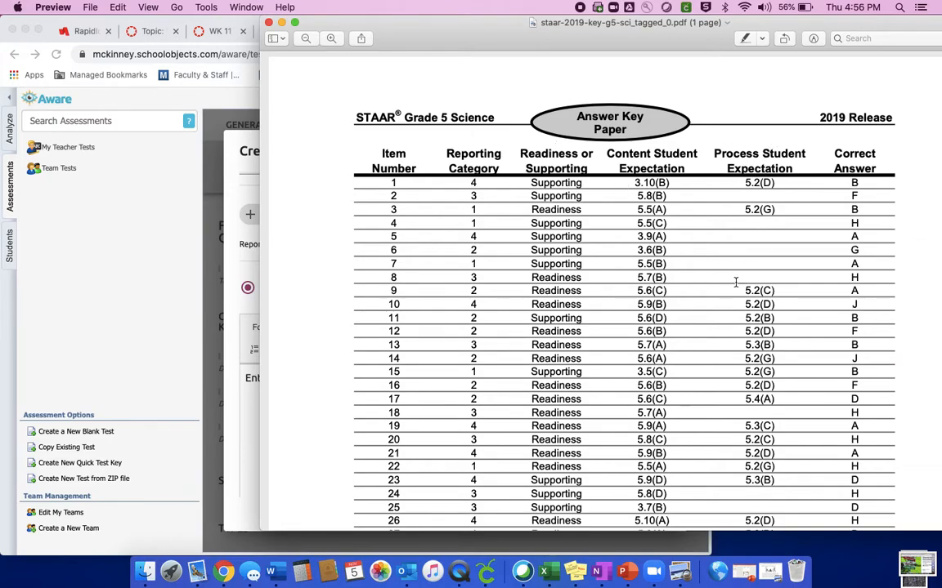
{"action": "left_click_drag", "start_coordinate": [506, 38], "coordinate": [658, 38]}
{"action": "left_click", "coordinate": [355, 415]}
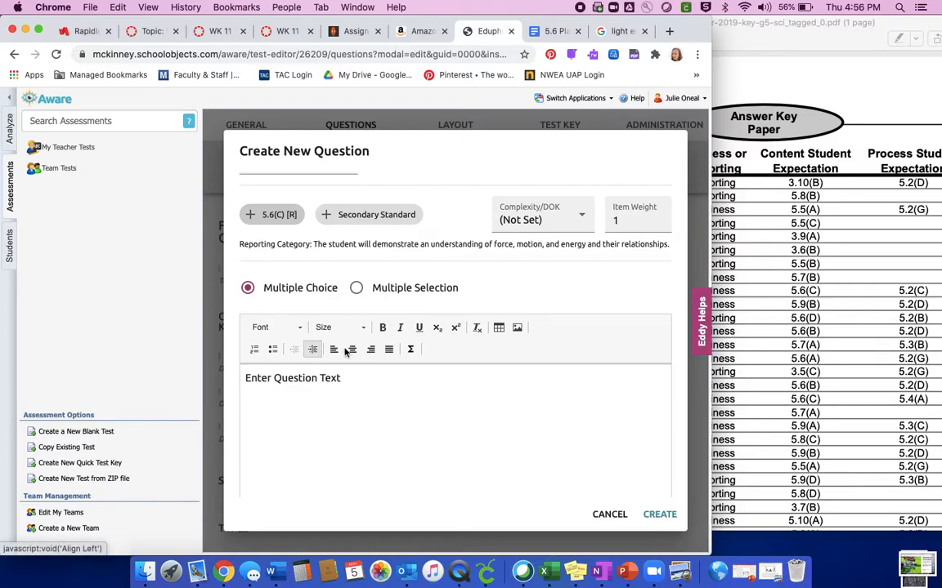
{"action": "left_click", "coordinate": [517, 328]}
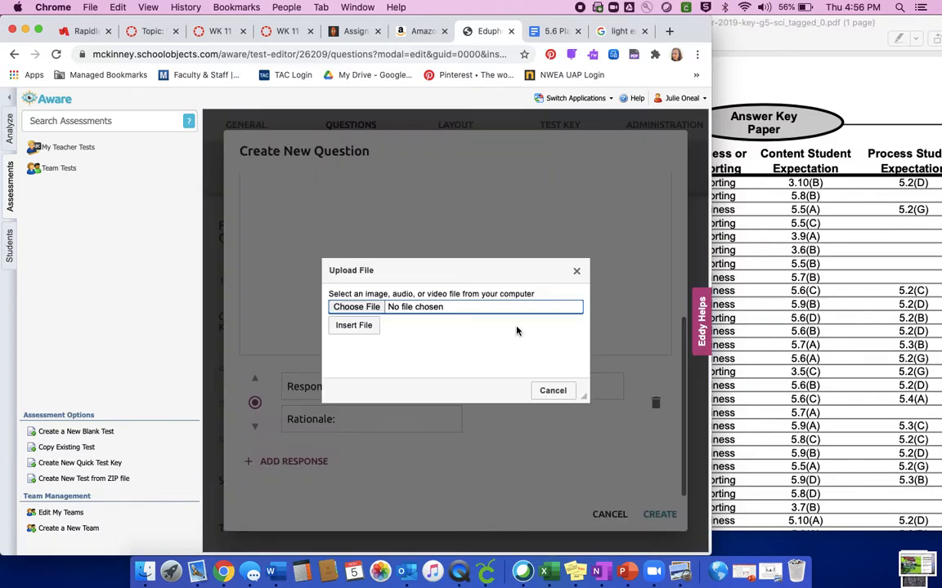
{"action": "left_click", "coordinate": [357, 308]}
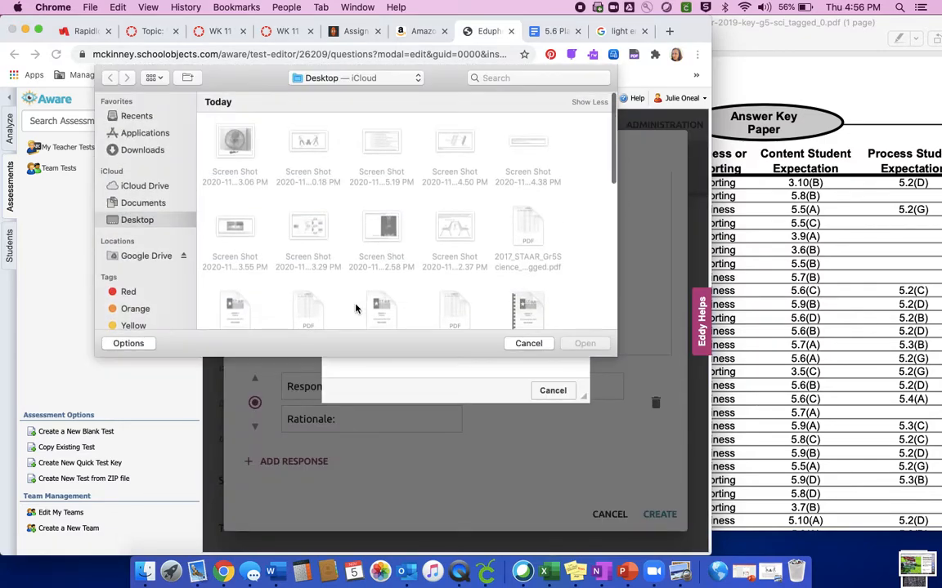
{"action": "scroll", "coordinate": [448, 272], "scroll_direction": "down", "scroll_amount": 2}
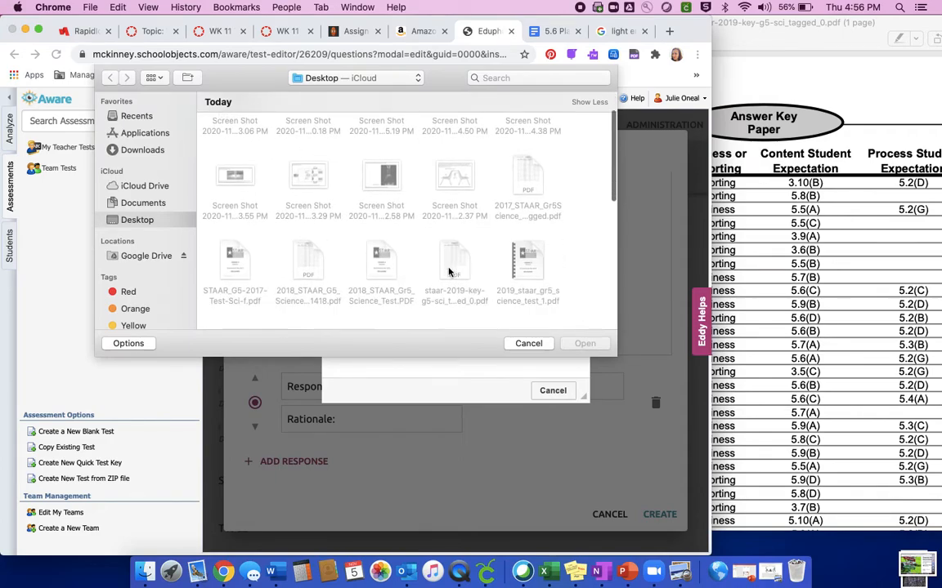
{"action": "left_click", "coordinate": [376, 188]}
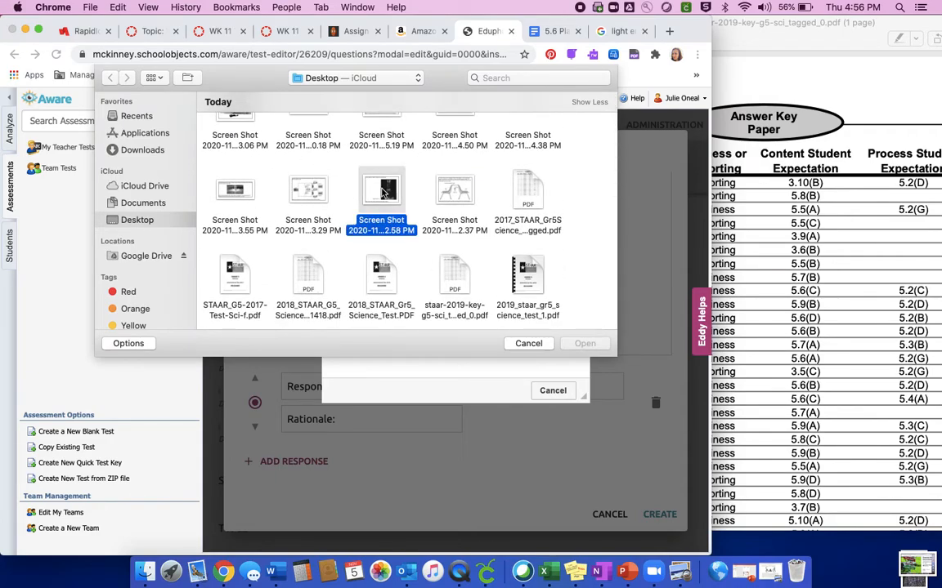
{"action": "left_click", "coordinate": [585, 345]}
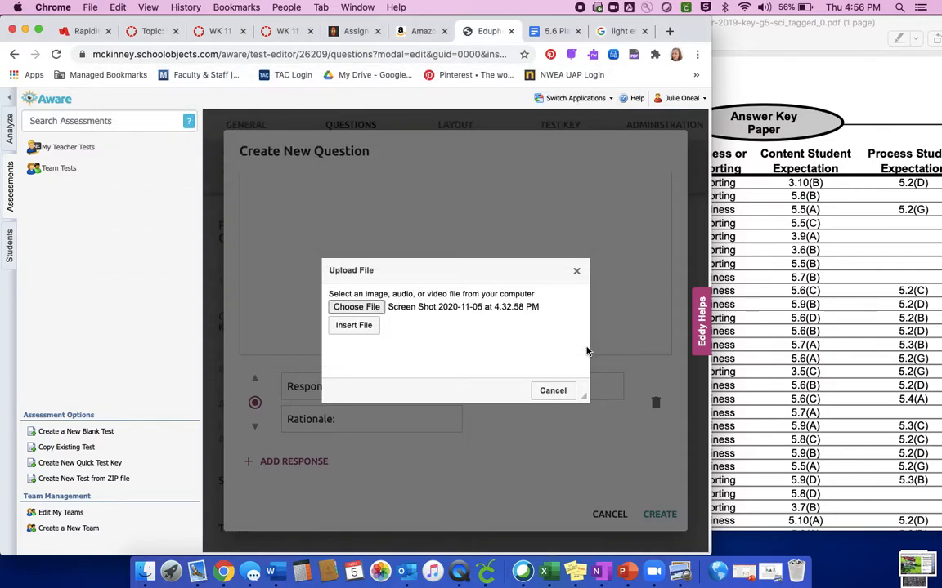
{"action": "left_click", "coordinate": [372, 329]}
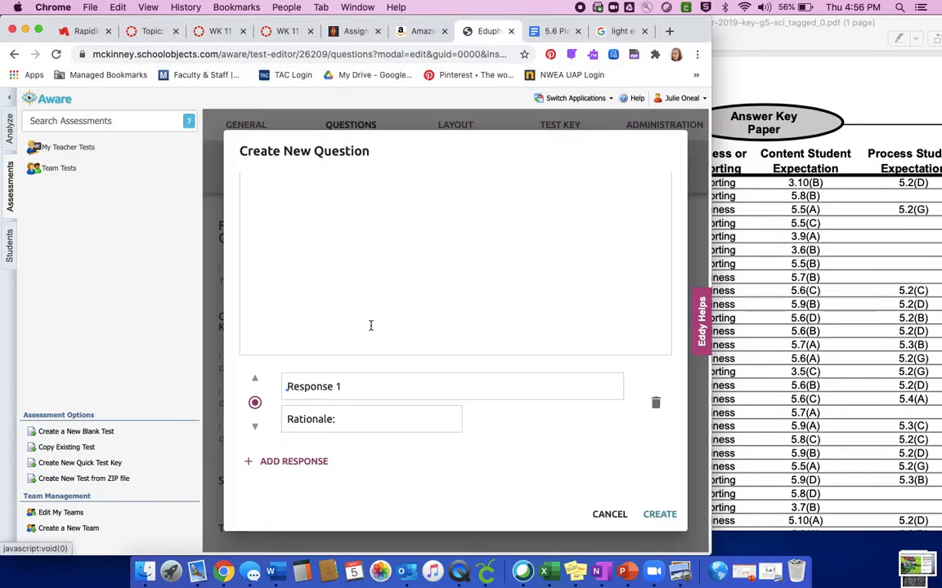
{"action": "scroll", "coordinate": [371, 327], "scroll_direction": "down", "scroll_amount": 2}
{"action": "scroll", "coordinate": [371, 326], "scroll_direction": "down", "scroll_amount": 3}
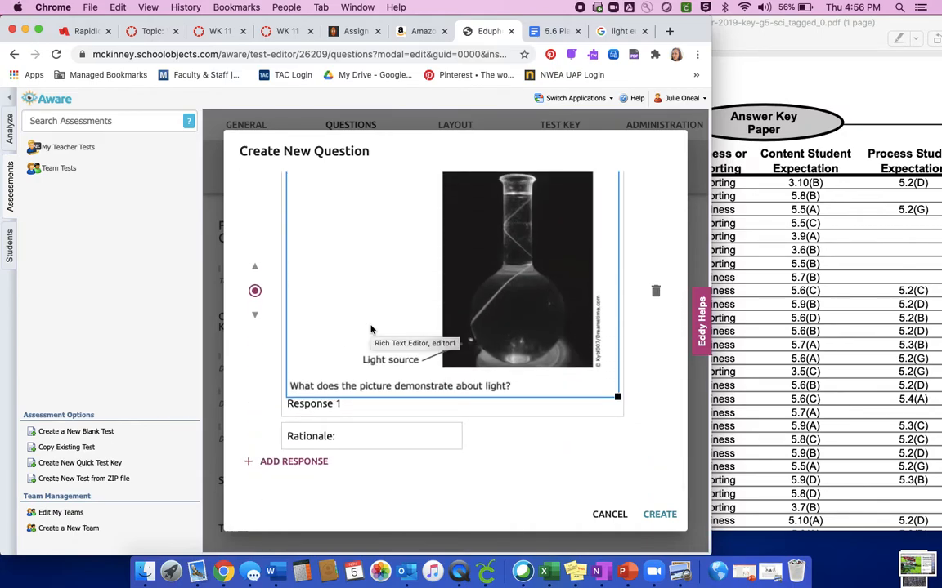
{"action": "scroll", "coordinate": [370, 330], "scroll_direction": "up", "scroll_amount": 6}
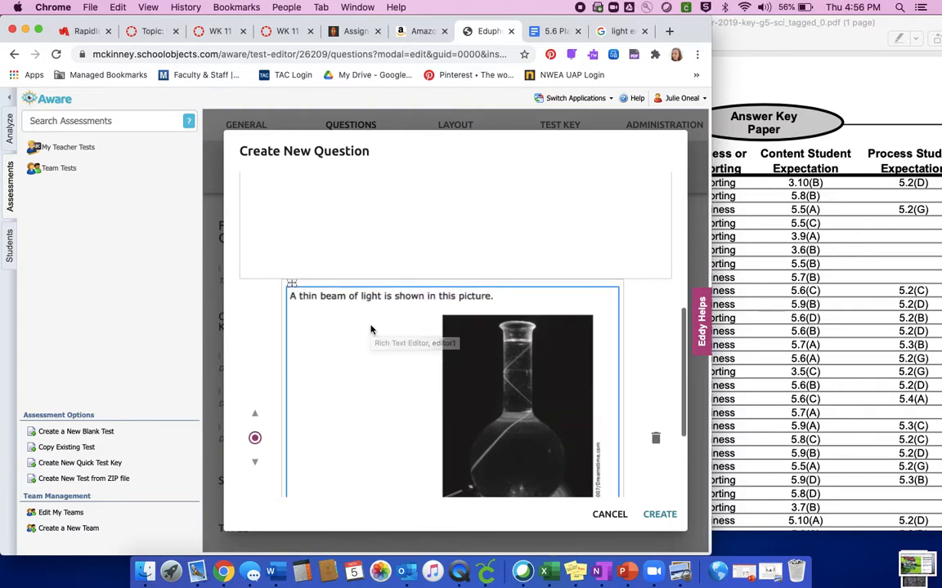
{"action": "scroll", "coordinate": [370, 329], "scroll_direction": "down", "scroll_amount": 5}
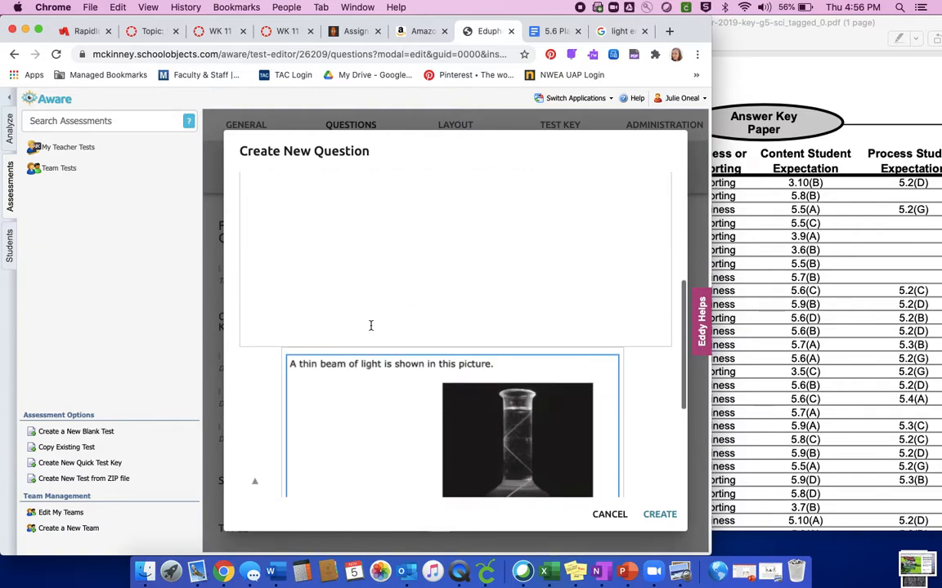
{"action": "scroll", "coordinate": [370, 330], "scroll_direction": "up", "scroll_amount": 3}
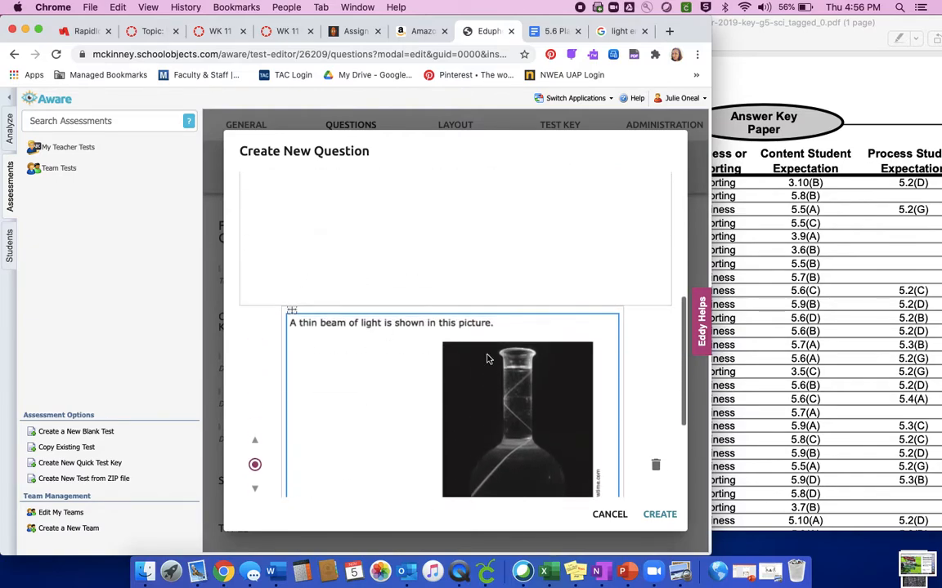
{"action": "left_click", "coordinate": [654, 464]}
Replace the placeholder question text with the image file "Screen Shot 2020-11-05 at 4.32.58 PM" and check the inserted question.
{"action": "left_click", "coordinate": [344, 286]}
{"action": "left_click_drag", "start_coordinate": [345, 257], "coordinate": [242, 252]}
{"action": "left_click", "coordinate": [517, 203]}
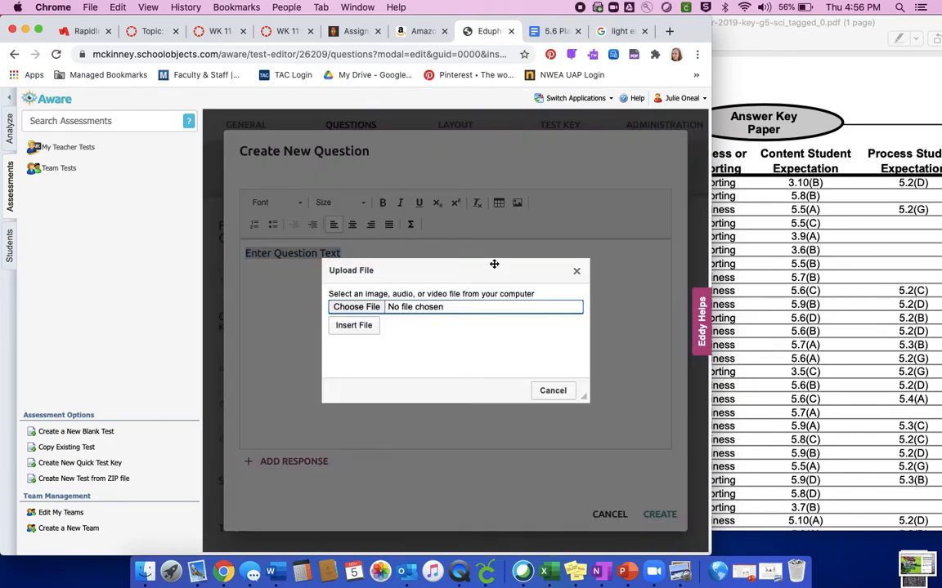
{"action": "left_click", "coordinate": [356, 307]}
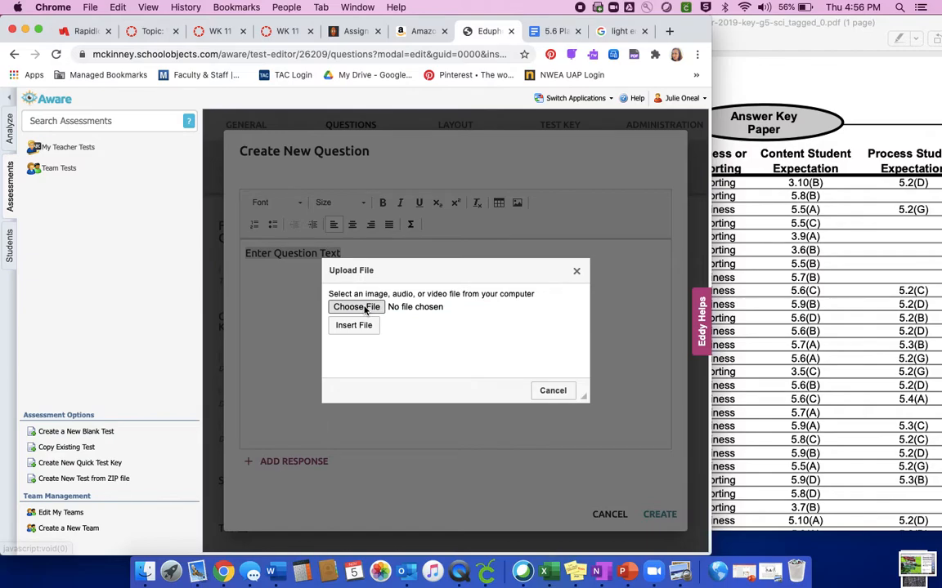
{"action": "scroll", "coordinate": [422, 279], "scroll_direction": "down", "scroll_amount": 3}
{"action": "scroll", "coordinate": [422, 280], "scroll_direction": "up", "scroll_amount": 2}
{"action": "left_click", "coordinate": [381, 190]}
{"action": "left_click", "coordinate": [582, 345]}
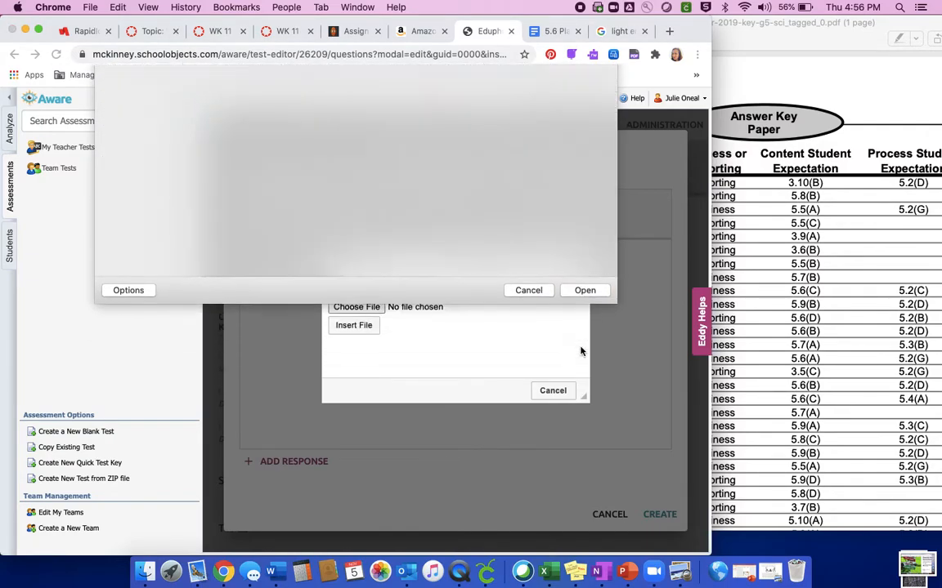
{"action": "left_click", "coordinate": [353, 329]}
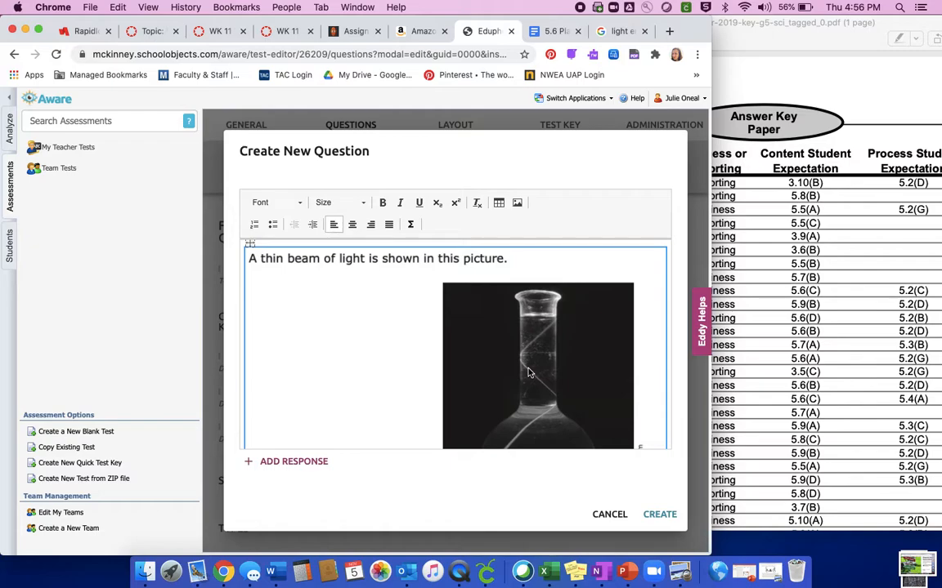
{"action": "scroll", "coordinate": [372, 421], "scroll_direction": "down", "scroll_amount": 5}
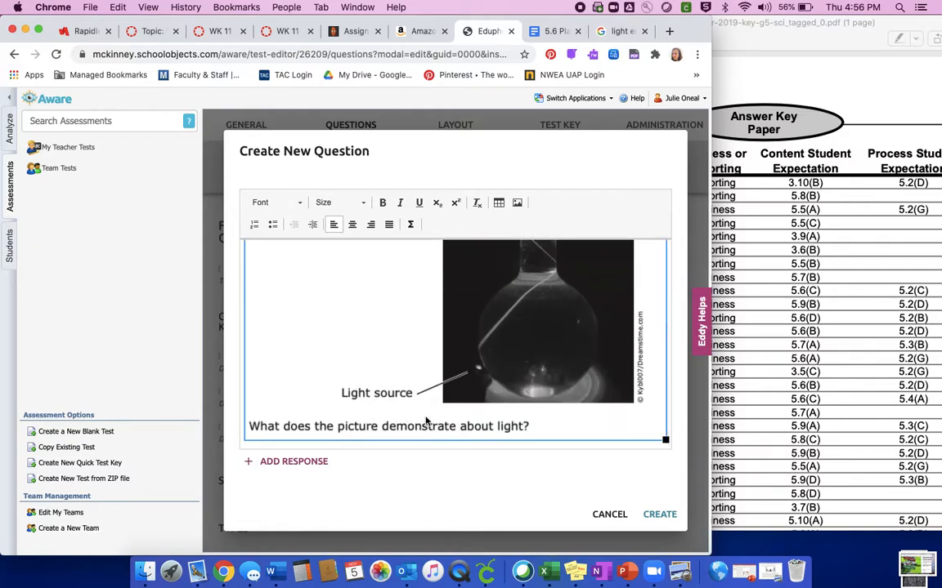
{"action": "scroll", "coordinate": [405, 408], "scroll_direction": "up", "scroll_amount": 5}
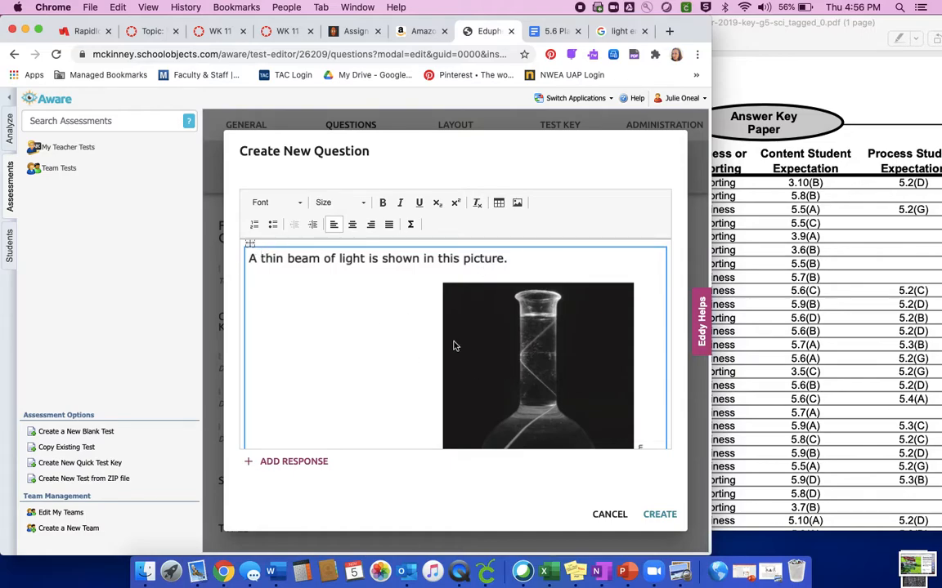
{"action": "scroll", "coordinate": [420, 325], "scroll_direction": "down", "scroll_amount": 5}
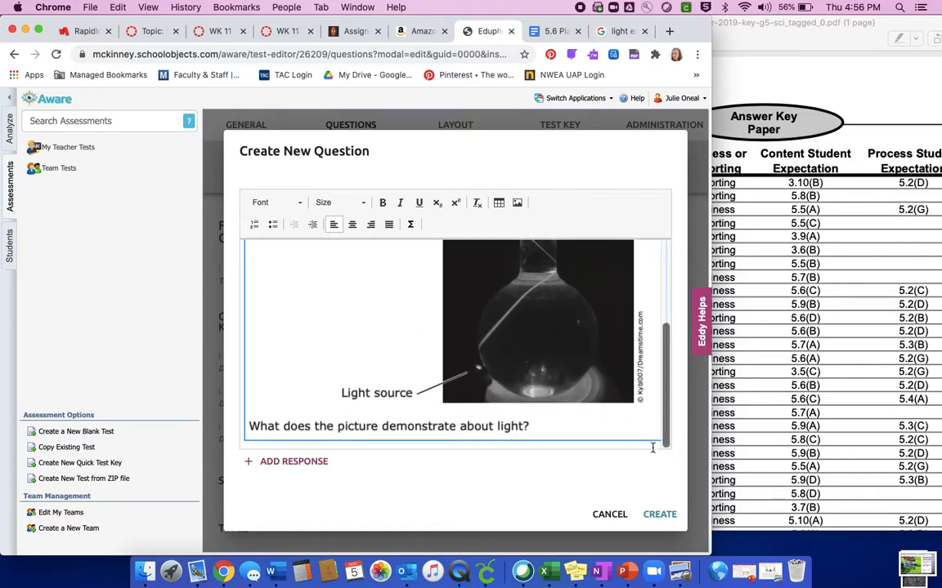
Add a response to the question and bring up 2019_staar_gr5_science_test_1.pdf beside the form at the light-beam item's answer choices.
{"action": "left_click", "coordinate": [311, 460]}
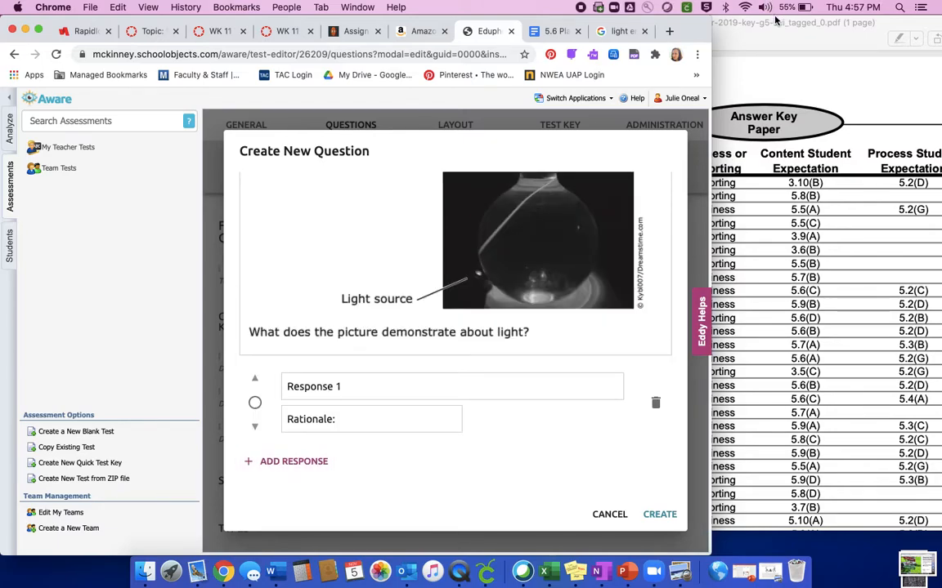
{"action": "left_click", "coordinate": [776, 578]}
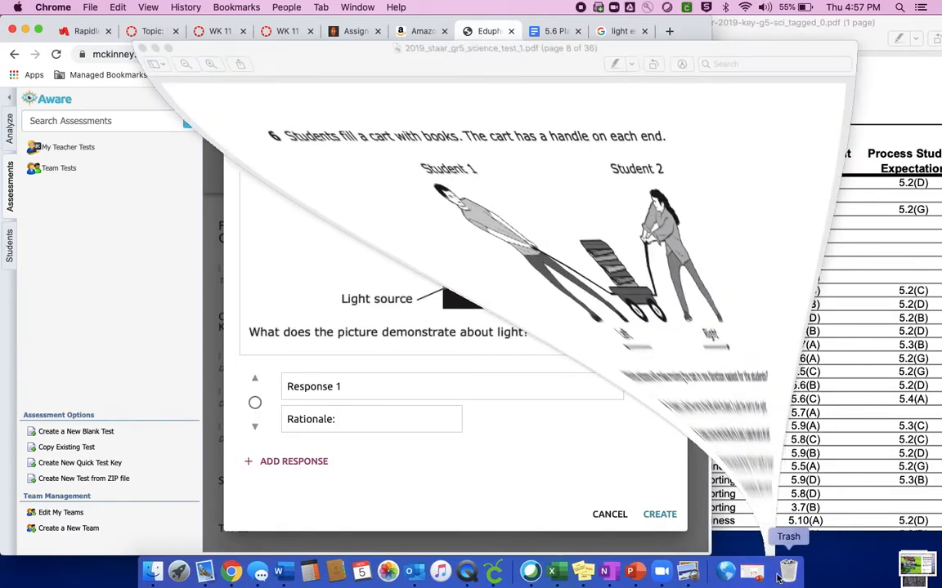
{"action": "left_click_drag", "start_coordinate": [409, 36], "coordinate": [648, 36]}
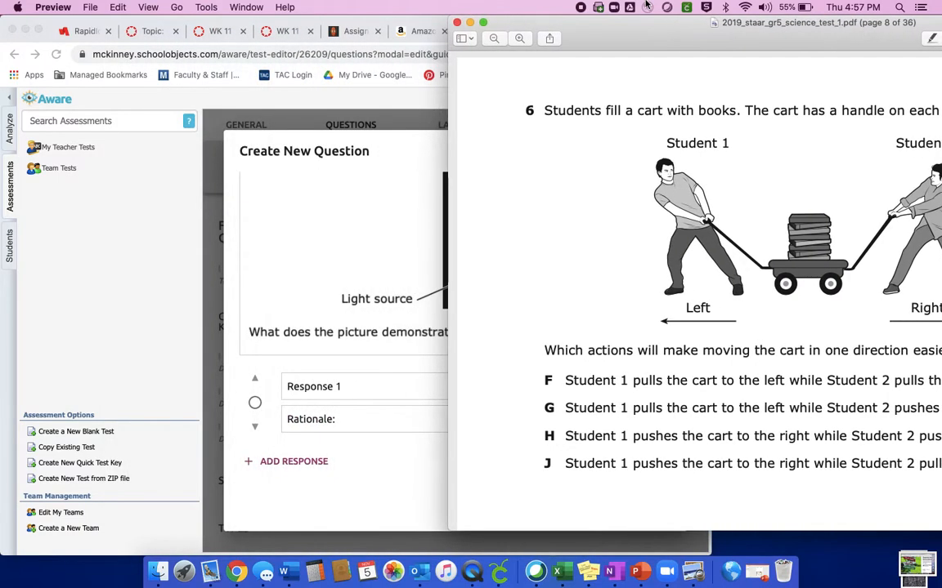
{"action": "scroll", "coordinate": [721, 347], "scroll_direction": "down", "scroll_amount": 10}
{"action": "scroll", "coordinate": [721, 347], "scroll_direction": "down", "scroll_amount": 15}
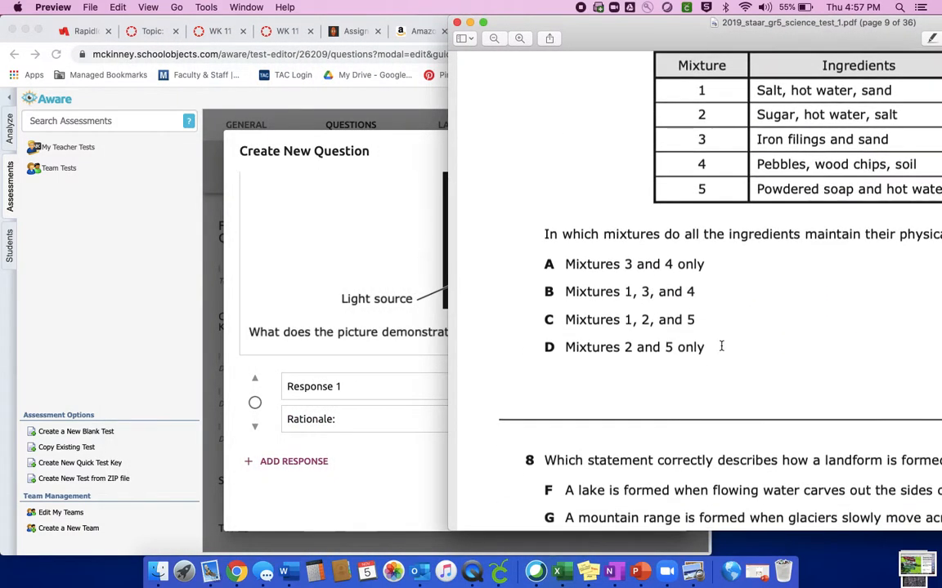
{"action": "scroll", "coordinate": [721, 347], "scroll_direction": "down", "scroll_amount": 2}
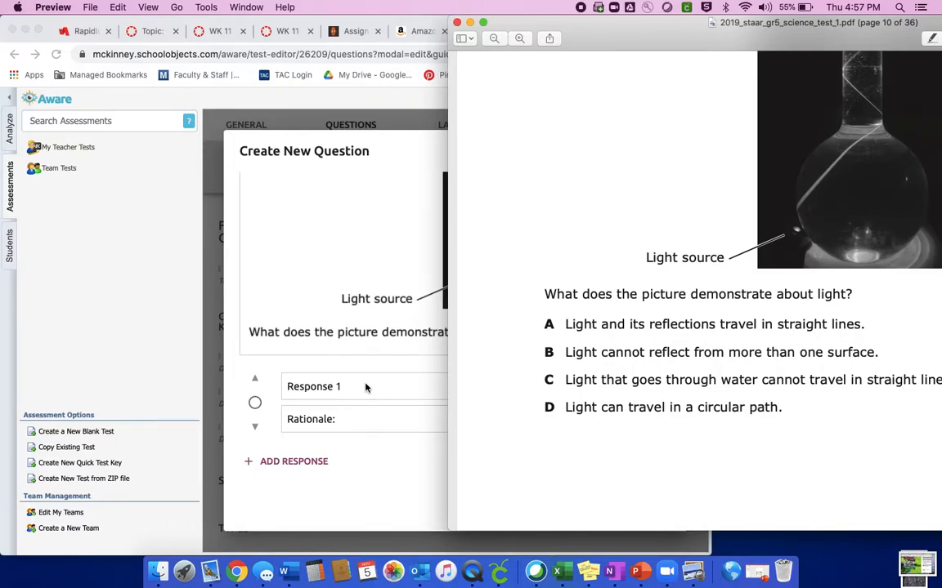
Enter "Light and its reflections travel in straight lines" as the first response, shifting the test PDF aside to keep its choices readable.
{"action": "left_click", "coordinate": [330, 388]}
{"action": "double_click", "coordinate": [330, 388]}
{"action": "type", "text": "Light and"}
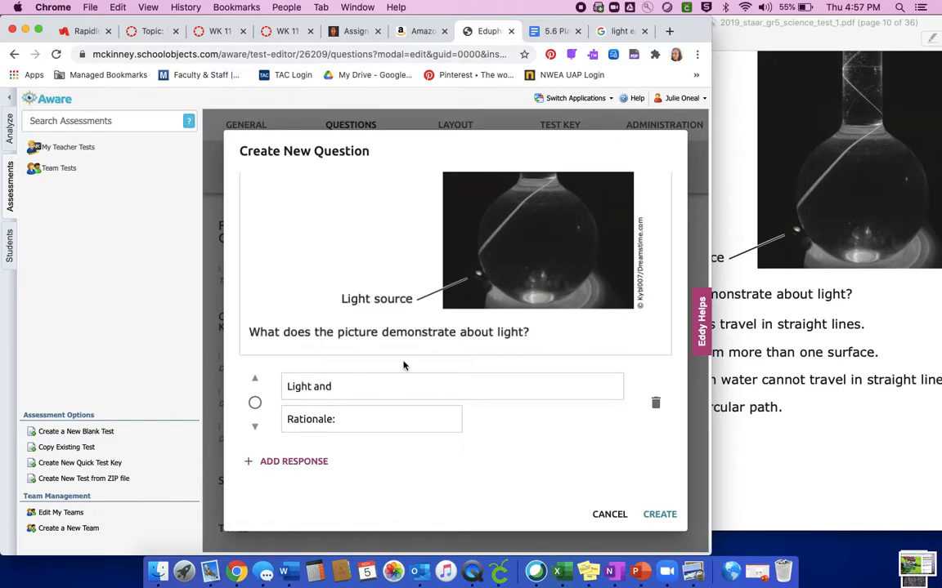
{"action": "left_click_drag", "start_coordinate": [858, 27], "coordinate": [928, 27]}
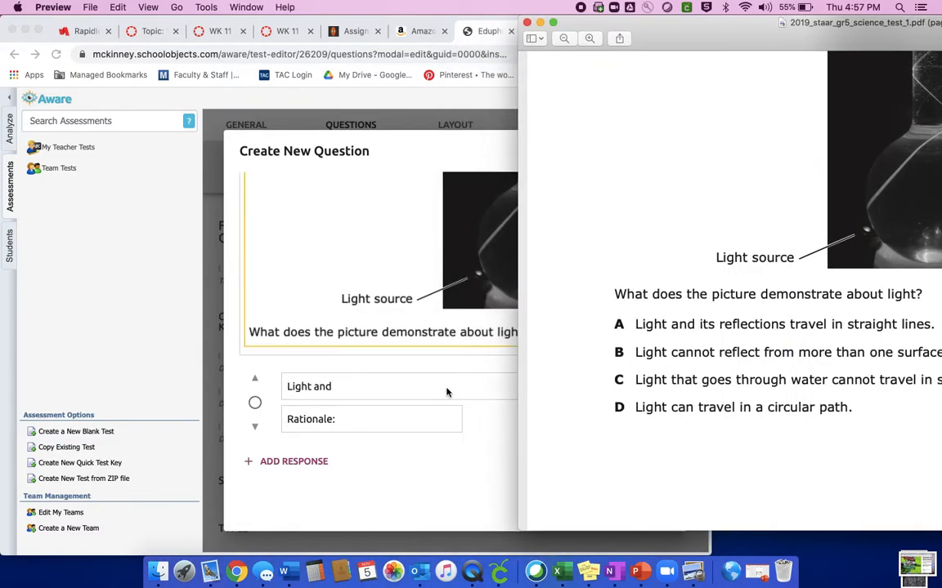
{"action": "left_click", "coordinate": [381, 393]}
{"action": "type", "text": "it"}
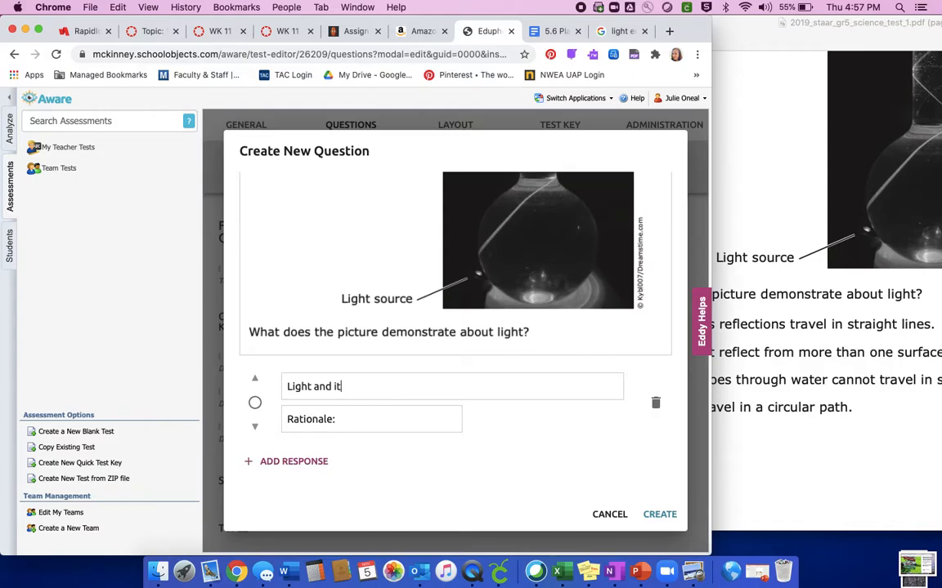
{"action": "type", "text": "s "}
{"action": "type", "text": "re"}
{"action": "type", "text": "fecltion"}
{"action": "type", "text": "ection"}
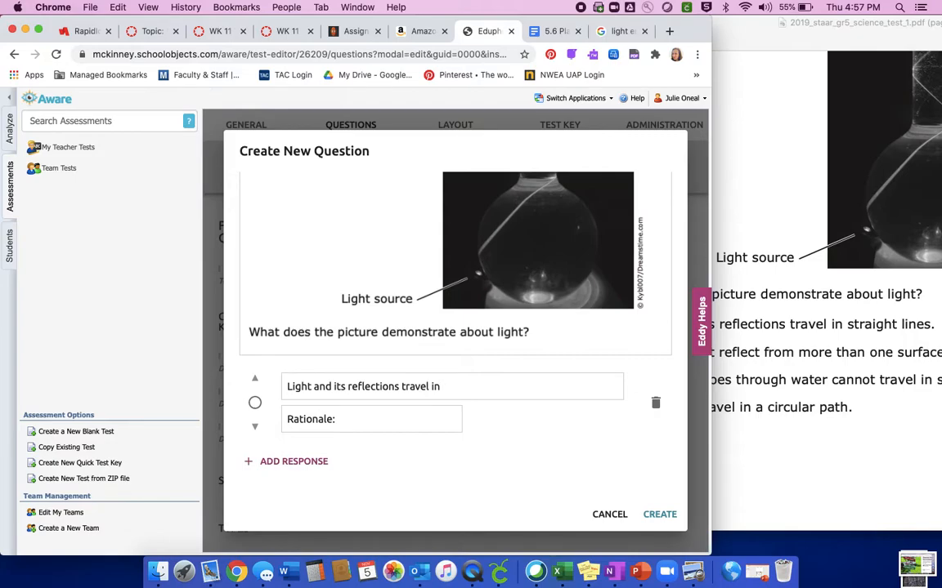
{"action": "type", "text": "straight lines"}
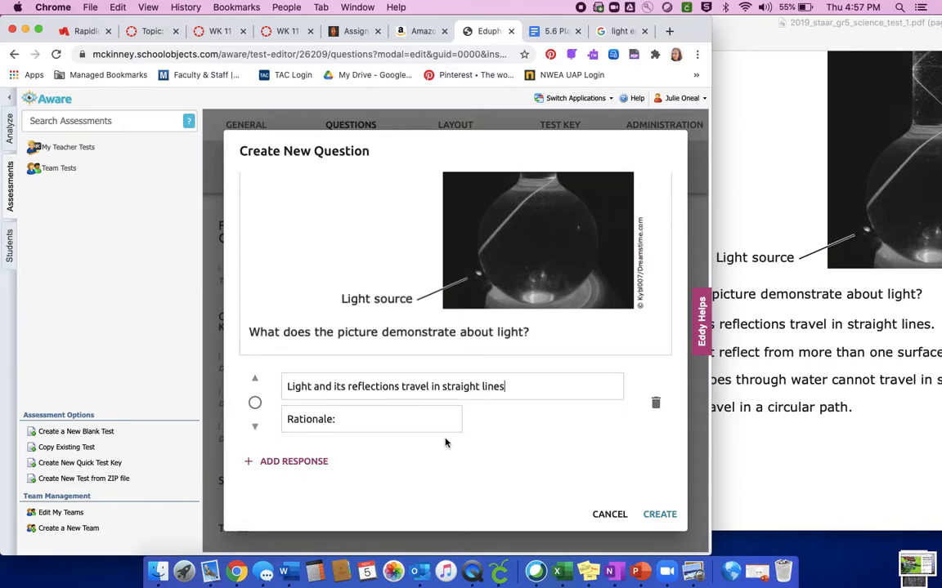
Add a second response reading "Light cannot reflect from more than one surface", consulting choice B in the test PDF.
{"action": "left_click", "coordinate": [274, 461]}
{"action": "left_click_drag", "start_coordinate": [342, 387], "coordinate": [284, 384]}
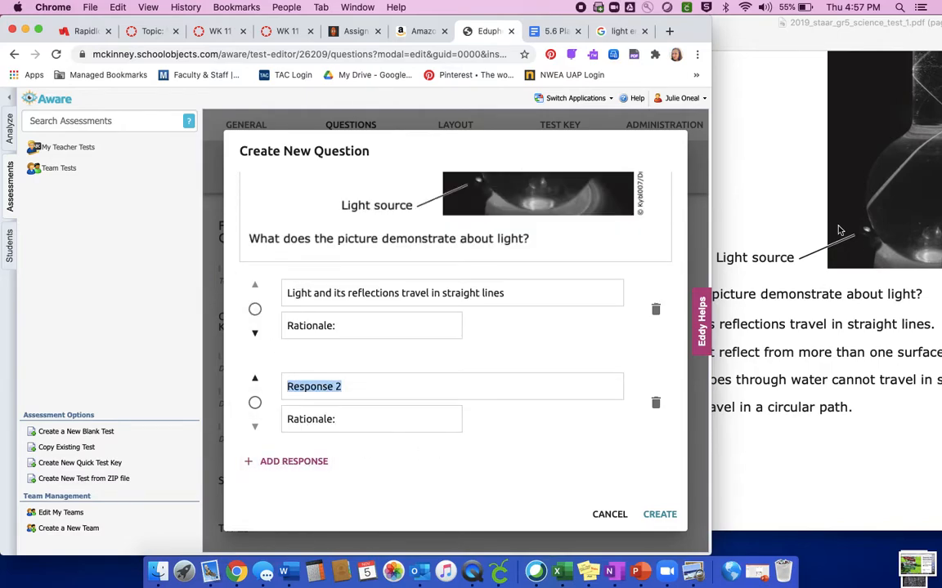
{"action": "left_click", "coordinate": [753, 205]}
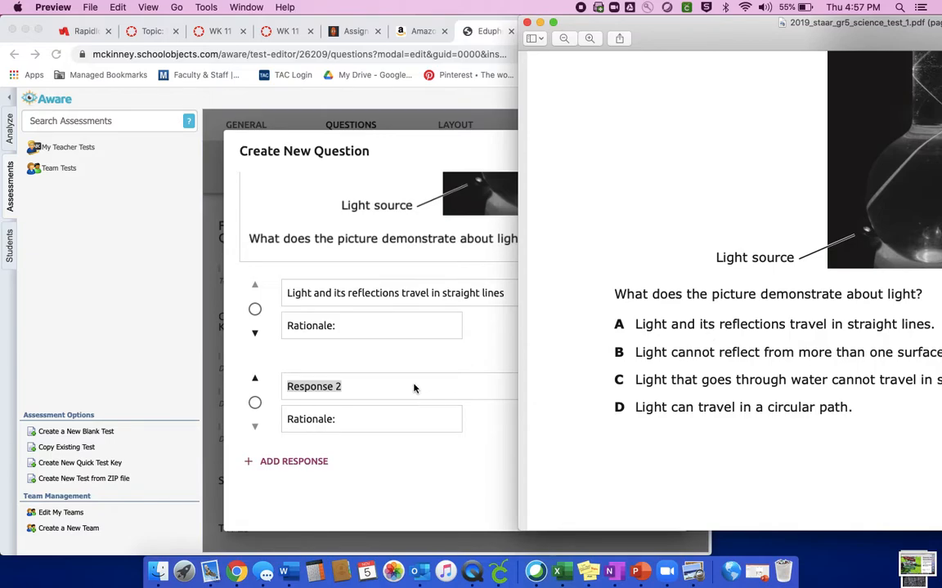
{"action": "left_click", "coordinate": [373, 393]}
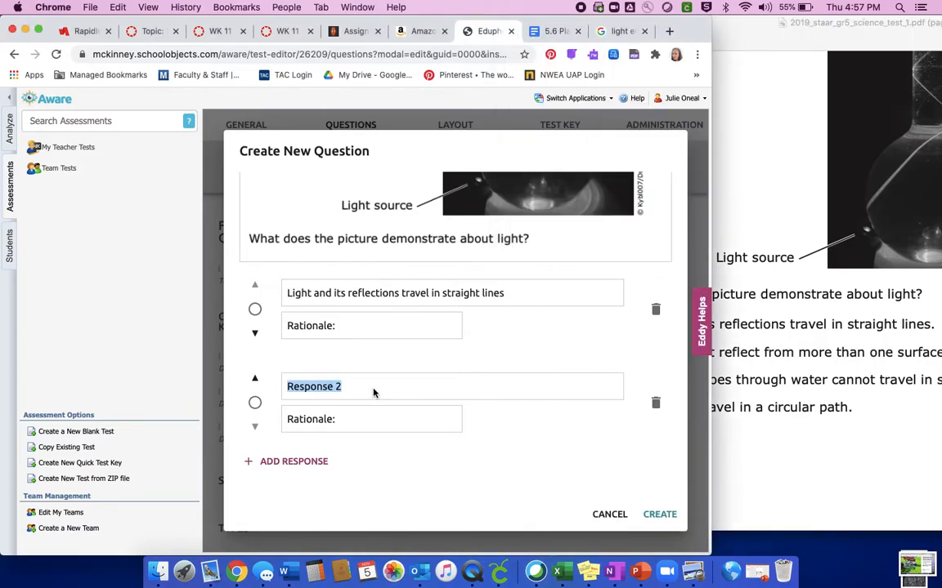
{"action": "type", "text": "Lihjy"}
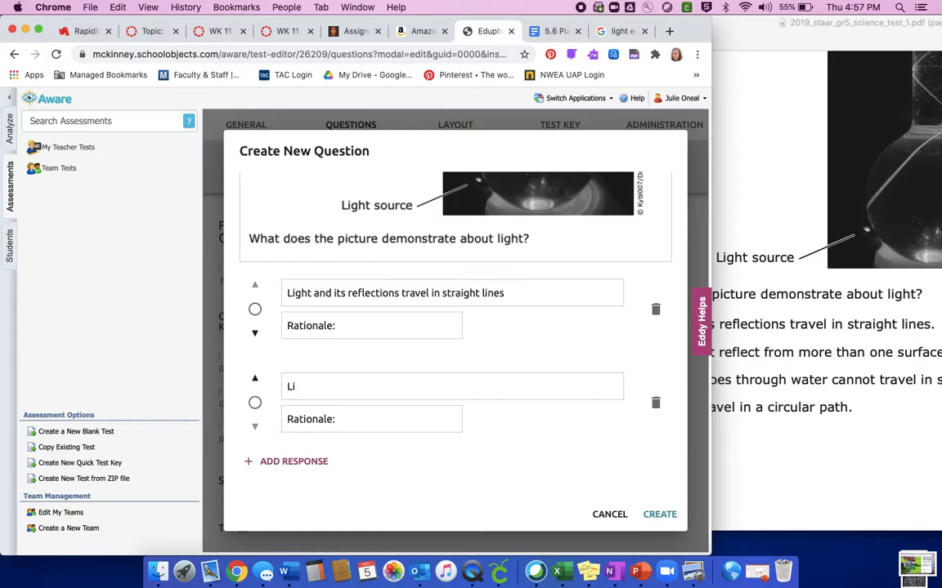
{"action": "type", "text": "ght cannot reflect "}
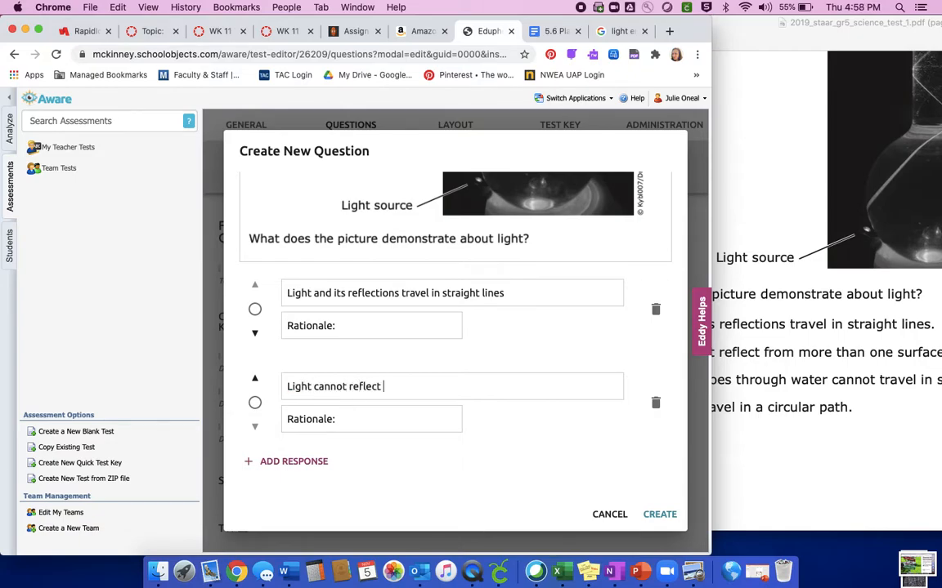
{"action": "type", "text": "from more than one surface"}
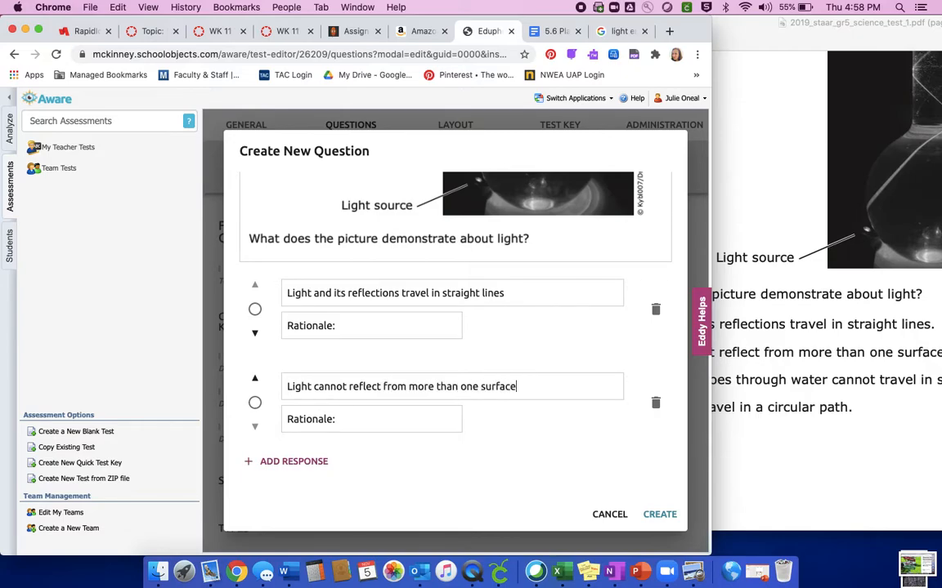
Add a third response reading "Light that goes through water cannot travel in straight lines", moving the test PDF aside to read choice C.
{"action": "left_click", "coordinate": [290, 462]}
{"action": "left_click_drag", "start_coordinate": [340, 386], "coordinate": [287, 387]}
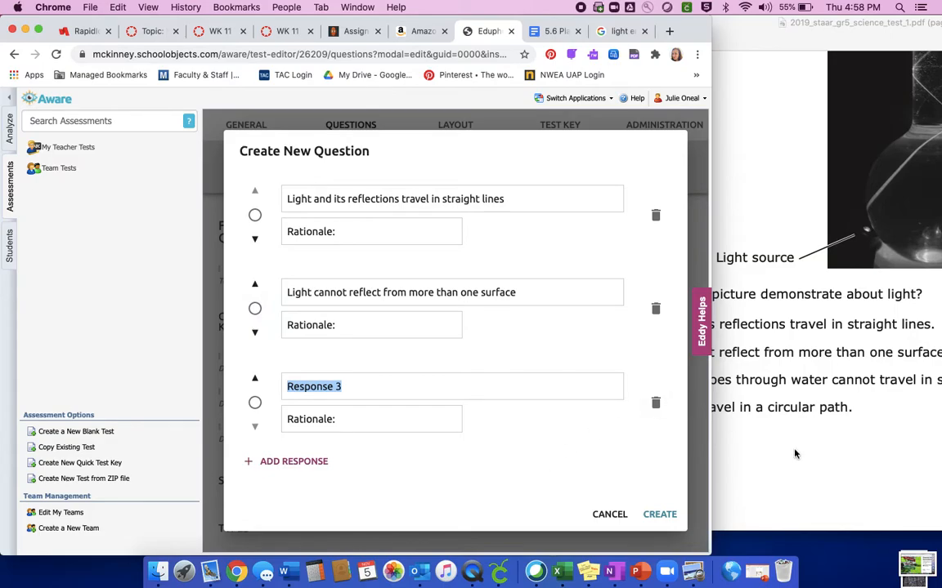
{"action": "left_click", "coordinate": [714, 404]}
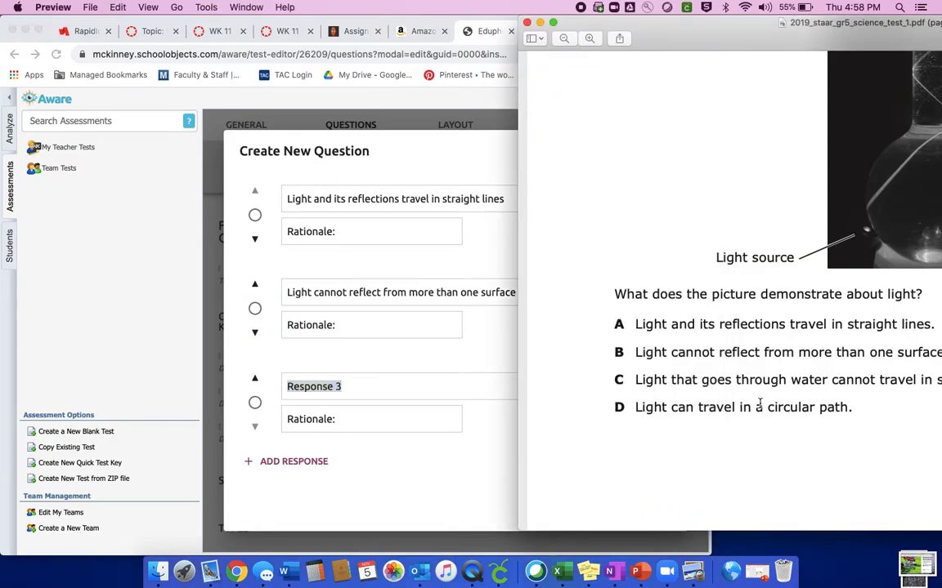
{"action": "left_click_drag", "start_coordinate": [667, 25], "coordinate": [727, 24]}
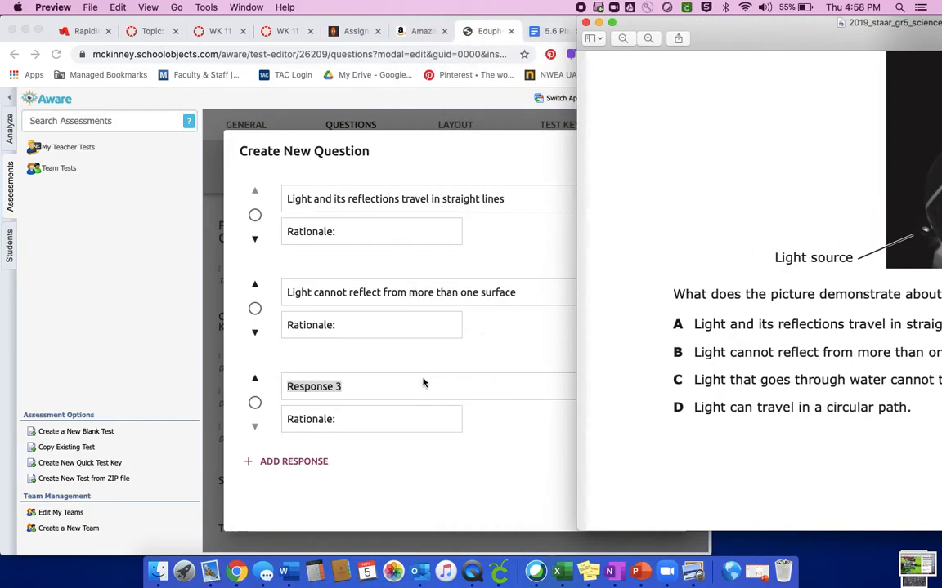
{"action": "left_click", "coordinate": [383, 385]}
{"action": "type", "text": "Li"}
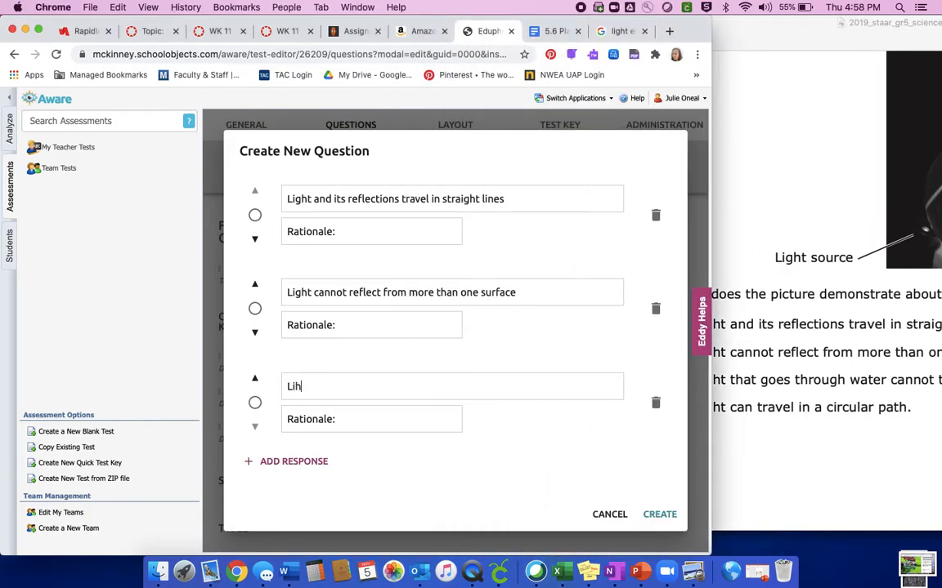
{"action": "type", "text": "ght that goes through water cannot trabel in star"}
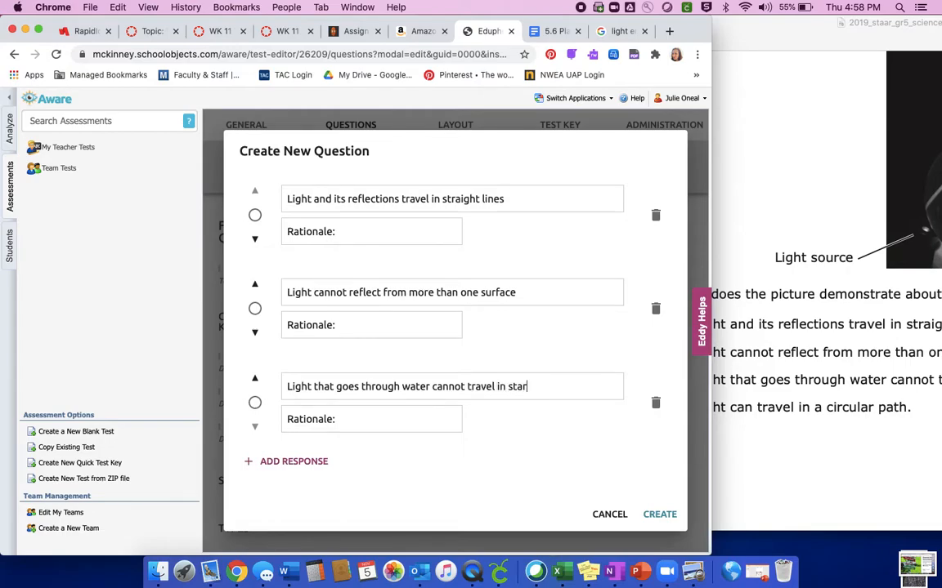
{"action": "key", "text": "BackSpace"}
{"action": "key", "text": "BackSpace"}
{"action": "type", "text": "raight lines"}
Add a fourth response reading "Light can travel in a circular path", following choice D in the test PDF.
{"action": "left_click", "coordinate": [290, 461]}
{"action": "left_click", "coordinate": [766, 481]}
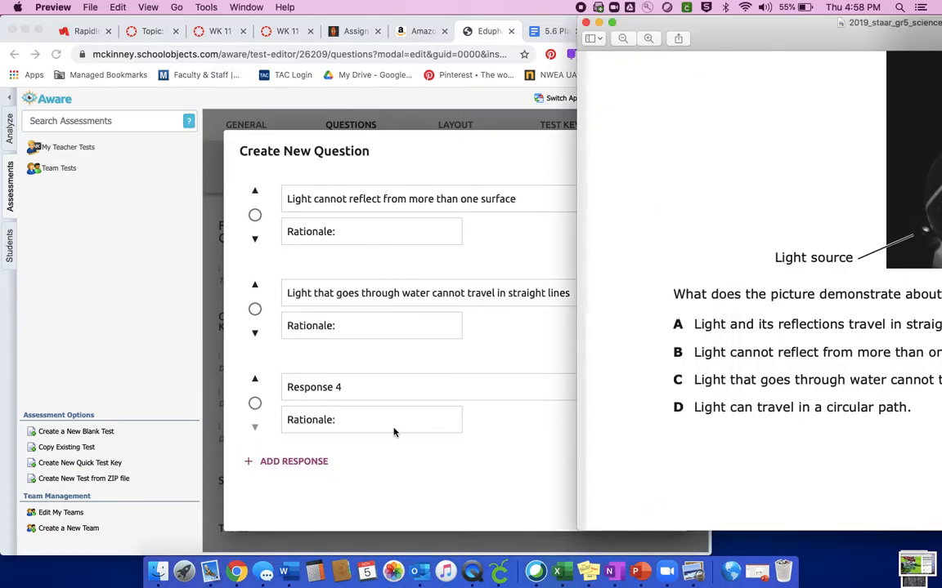
{"action": "left_click", "coordinate": [356, 433]}
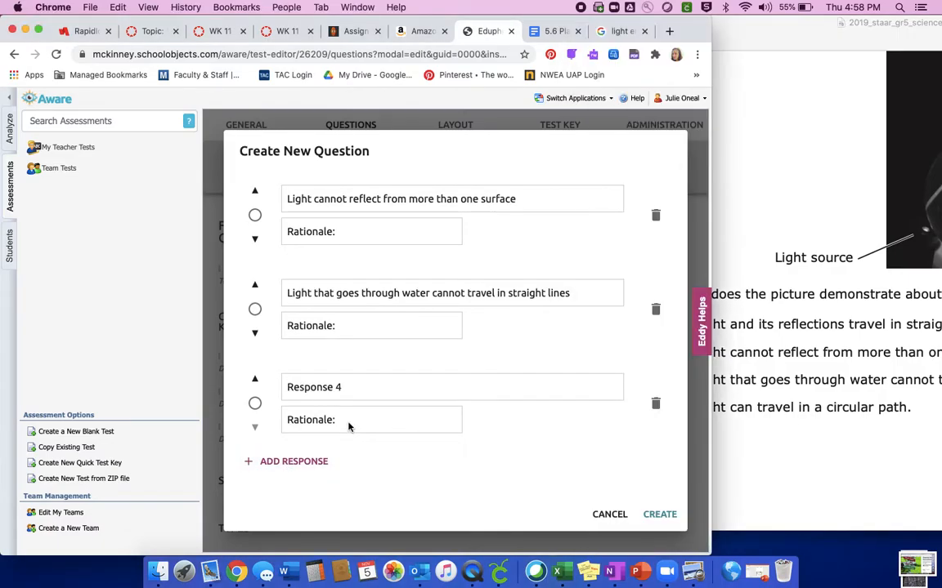
{"action": "left_click_drag", "start_coordinate": [340, 385], "coordinate": [275, 386]}
{"action": "type", "text": "Light can travel in a"}
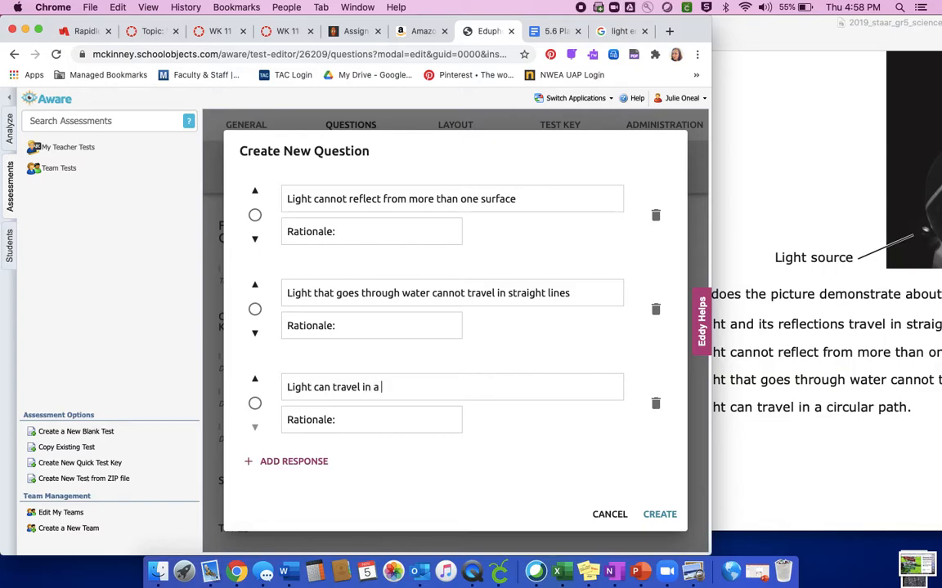
{"action": "type", "text": "circular path"}
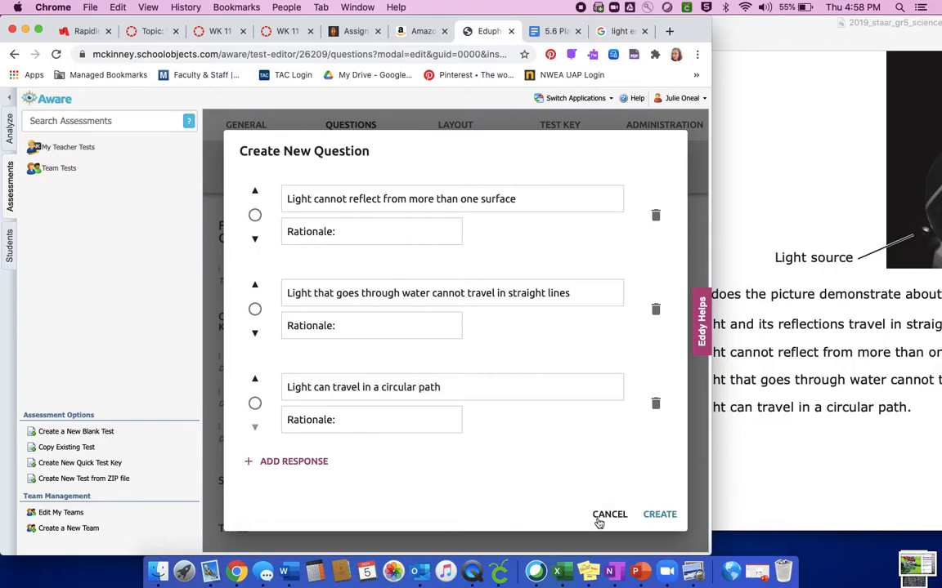
Minimize the test PDF, consult the answer key staar-2019-key-g5-sci_tagged_0.pdf for the correct answer, and minimize the key.
{"action": "left_click", "coordinate": [793, 349]}
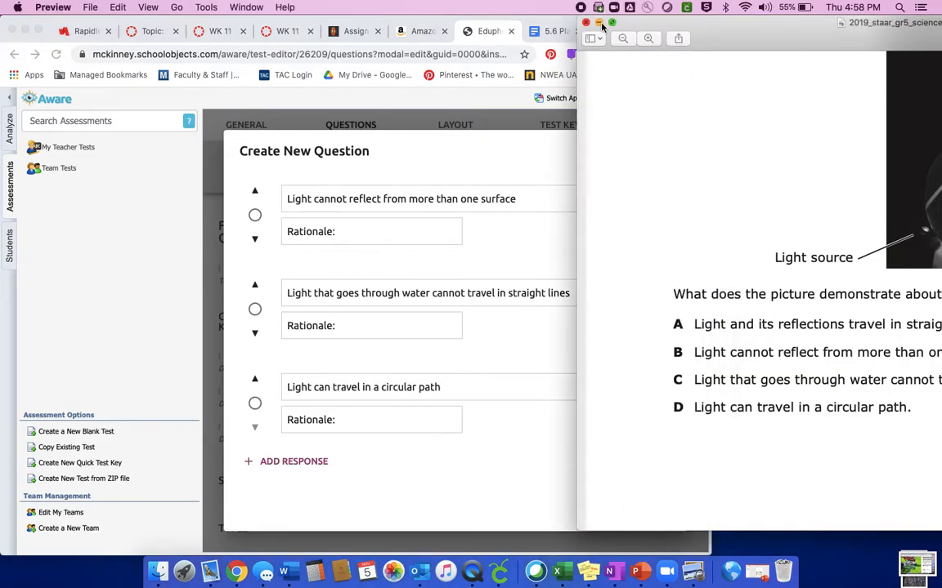
{"action": "left_click", "coordinate": [600, 23]}
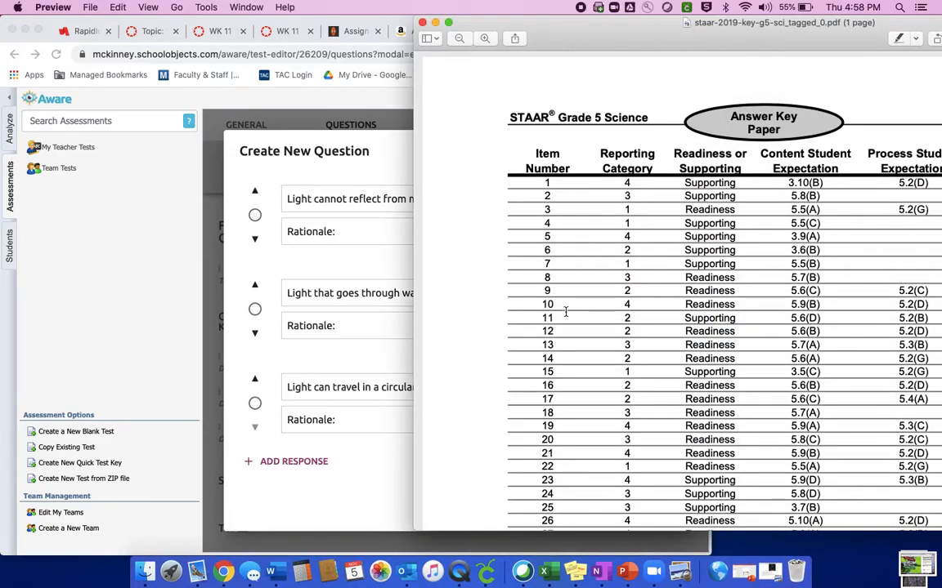
{"action": "double_click", "coordinate": [729, 38]}
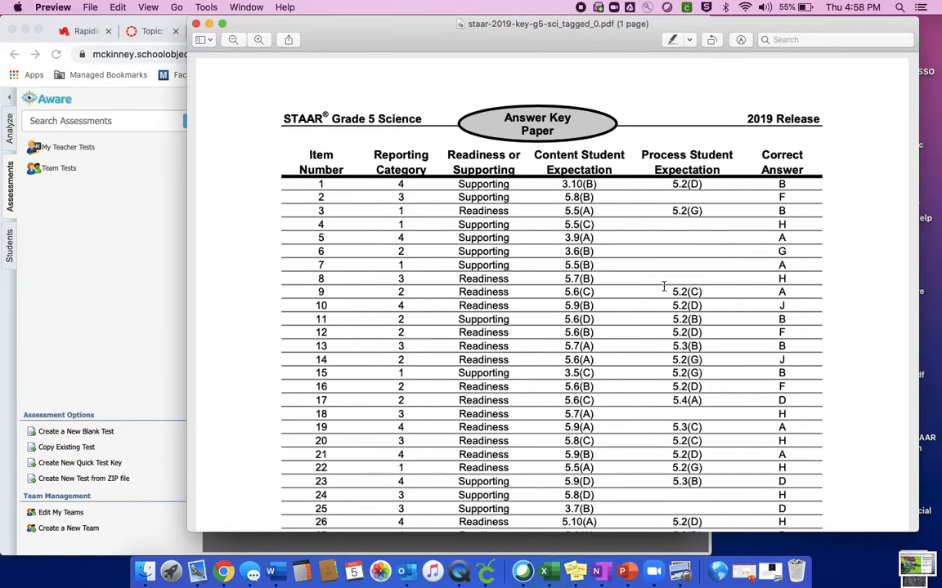
{"action": "left_click", "coordinate": [209, 23]}
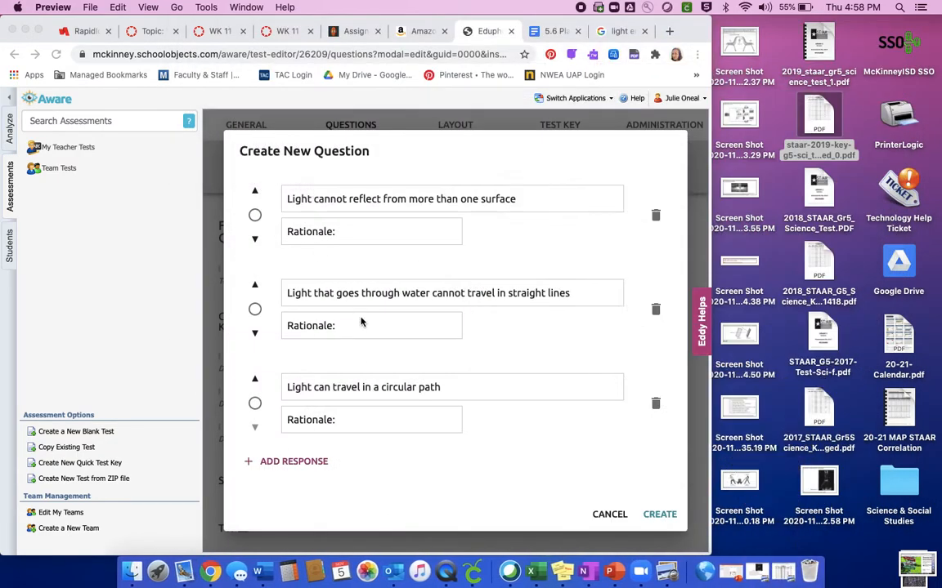
Mark "Light and its reflections travel in straight lines" as the correct response and create the question.
{"action": "scroll", "coordinate": [338, 469], "scroll_direction": "up", "scroll_amount": 10}
{"action": "scroll", "coordinate": [261, 438], "scroll_direction": "down", "scroll_amount": 5}
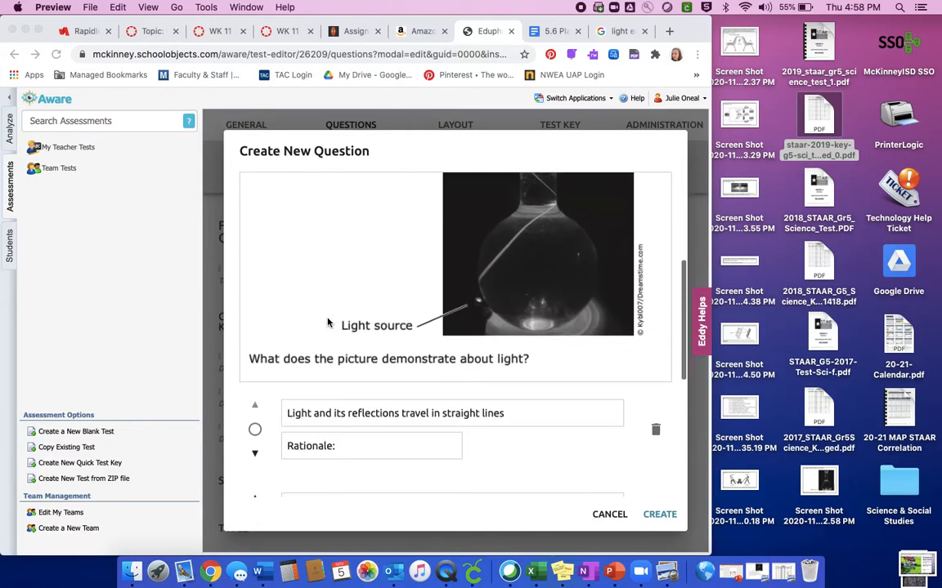
{"action": "left_click", "coordinate": [254, 432]}
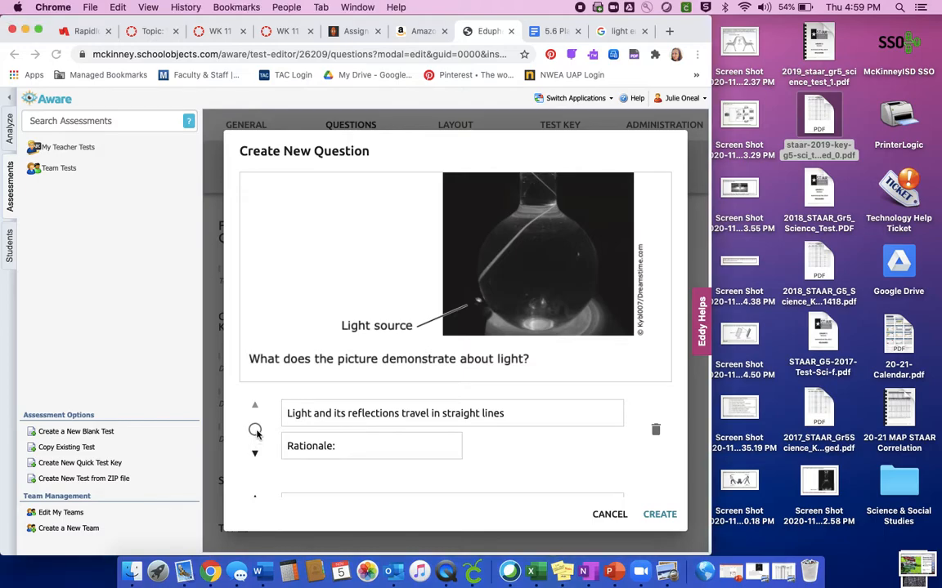
{"action": "left_click", "coordinate": [254, 430]}
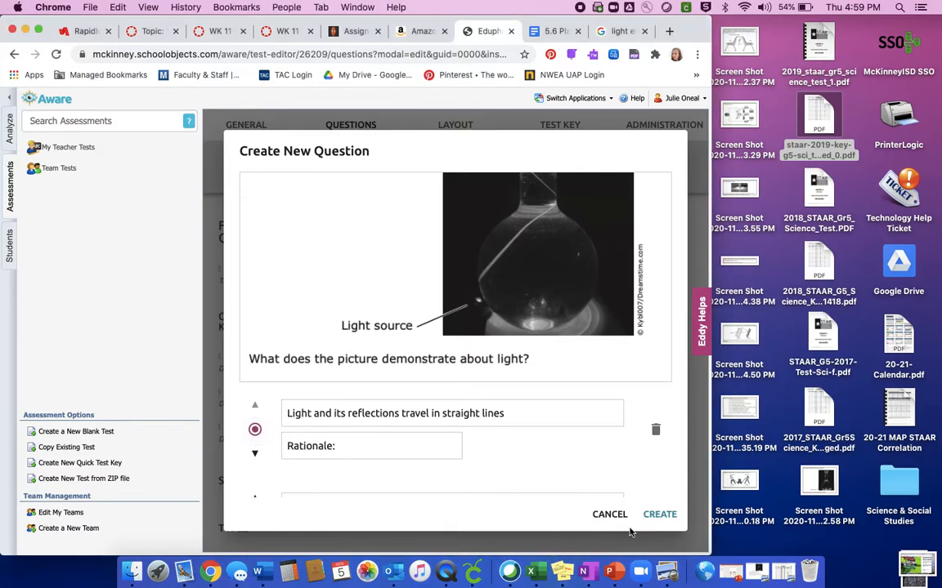
{"action": "left_click", "coordinate": [660, 515]}
Review the created light-beam question with its answer choices, and look over the test's status options without changing them.
{"action": "scroll", "coordinate": [536, 406], "scroll_direction": "down", "scroll_amount": 4}
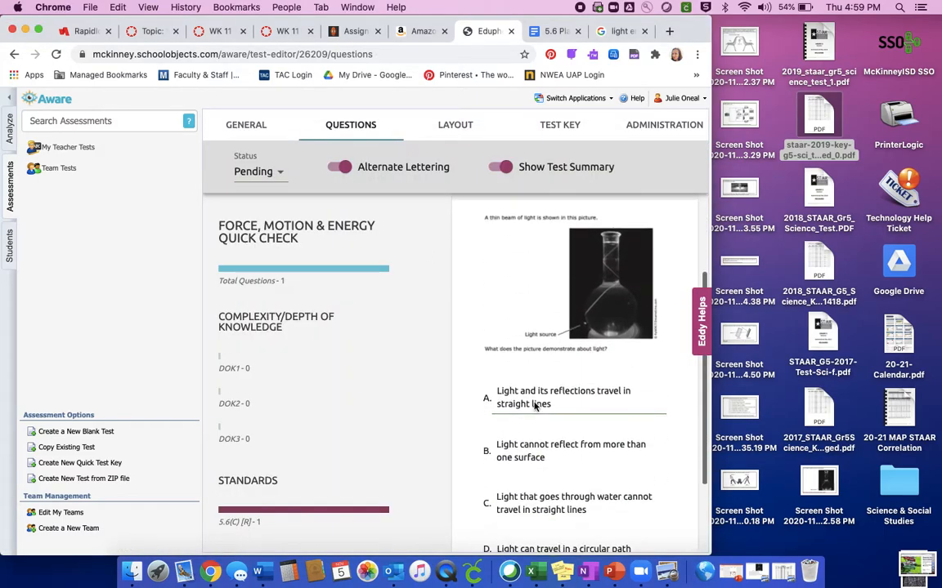
{"action": "scroll", "coordinate": [537, 409], "scroll_direction": "up", "scroll_amount": 5}
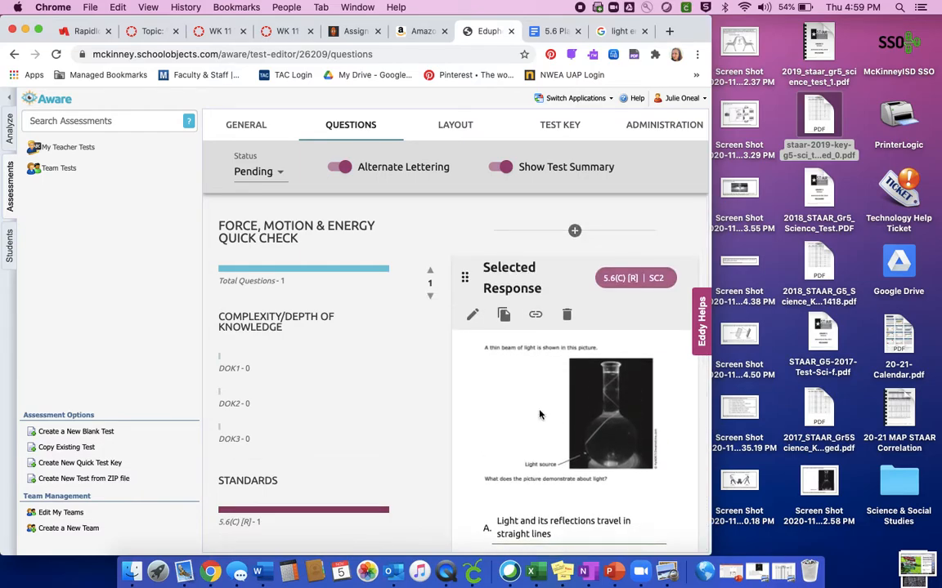
{"action": "left_click", "coordinate": [253, 171]}
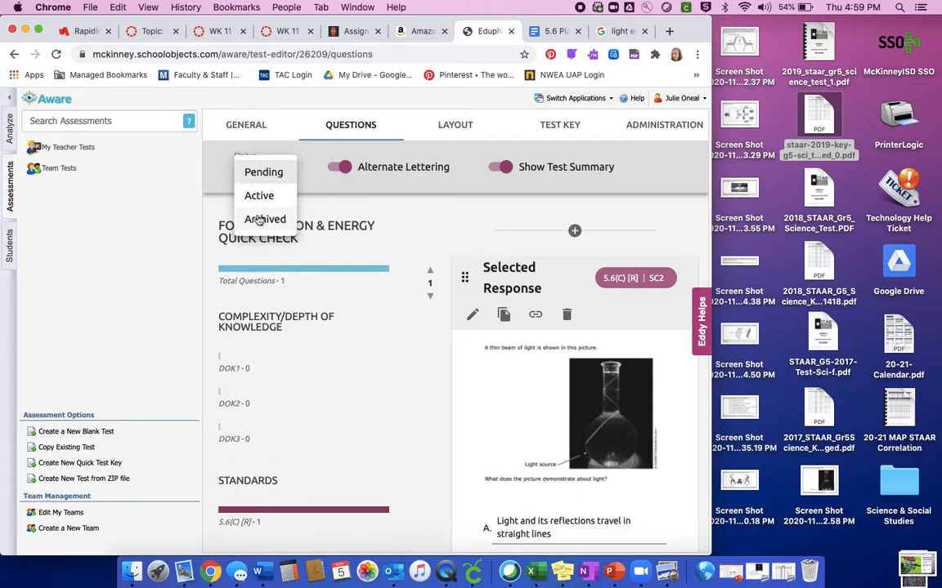
{"action": "left_click", "coordinate": [379, 390]}
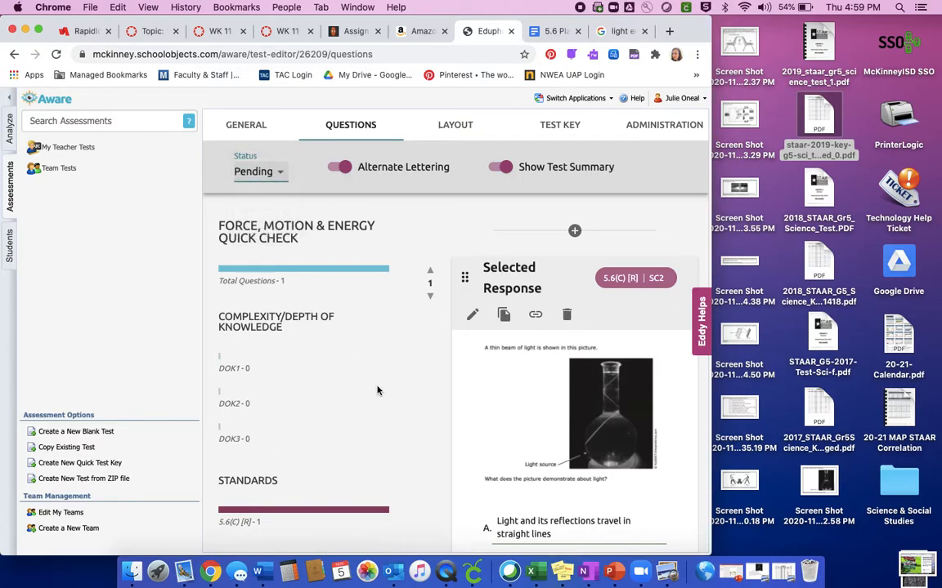
{"action": "scroll", "coordinate": [485, 437], "scroll_direction": "down", "scroll_amount": 3}
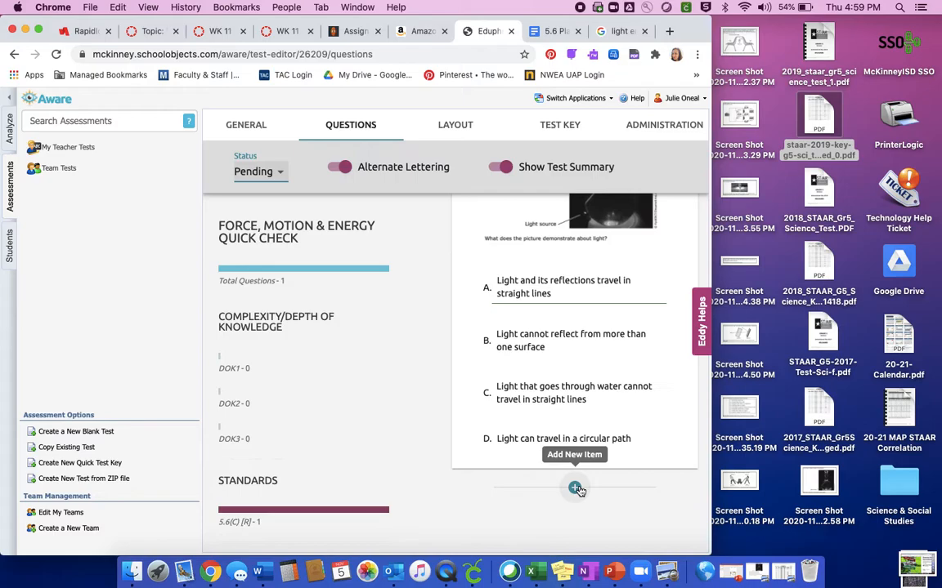
{"action": "scroll", "coordinate": [576, 489], "scroll_direction": "up", "scroll_amount": 3}
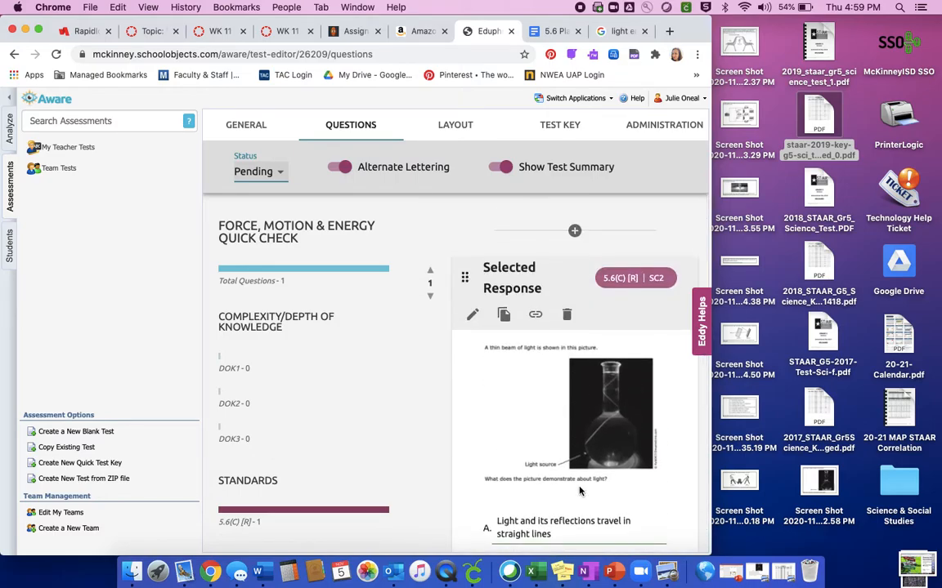
{"action": "scroll", "coordinate": [580, 489], "scroll_direction": "down", "scroll_amount": 5}
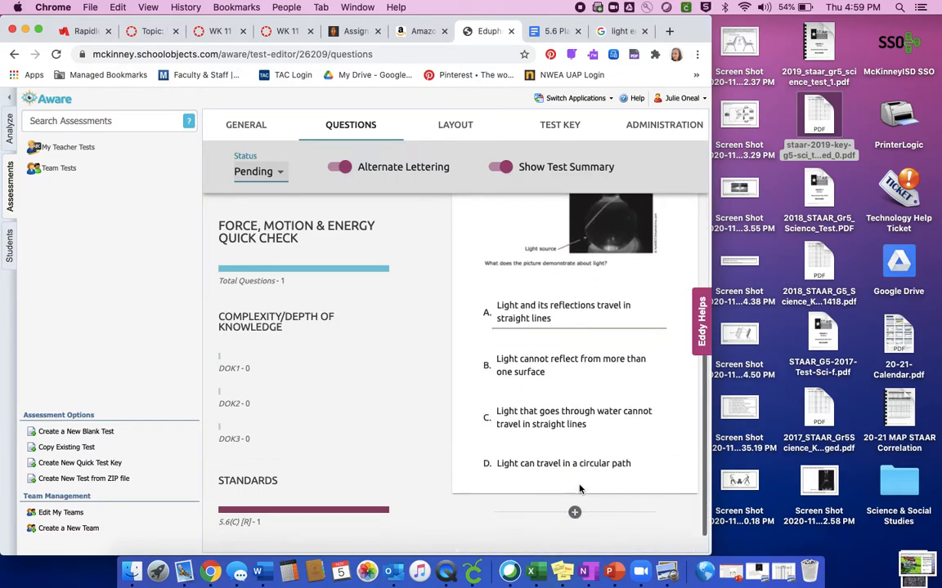
Add a new item after the light-beam question and set its question type to Constructed Response.
{"action": "left_click", "coordinate": [574, 488]}
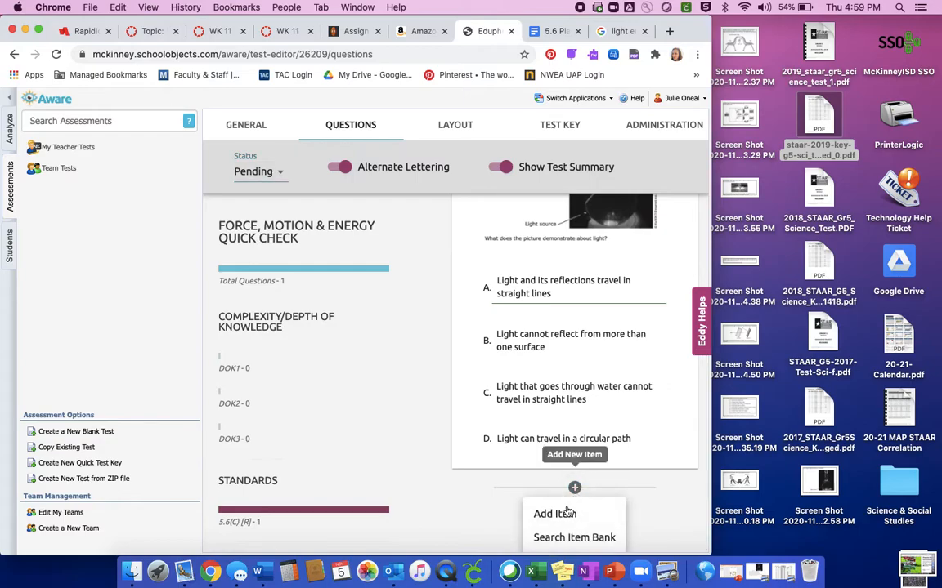
{"action": "left_click", "coordinate": [563, 515]}
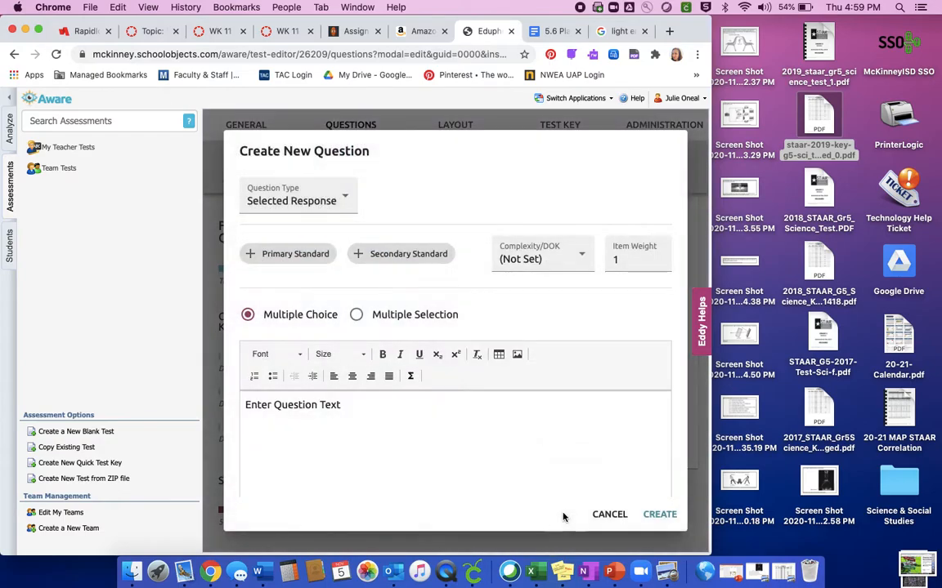
{"action": "left_click", "coordinate": [303, 202]}
{"action": "left_click", "coordinate": [301, 218]}
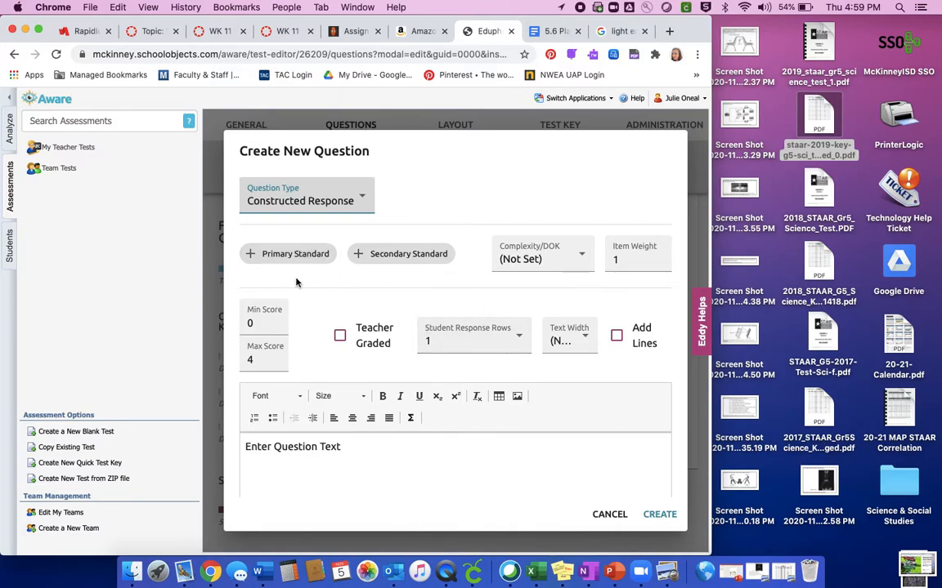
Assign Science, Grade 5 standard 5.6(A) as the question's primary standard and make the question teacher graded.
{"action": "left_click", "coordinate": [290, 255]}
{"action": "scroll", "coordinate": [411, 395], "scroll_direction": "down", "scroll_amount": 2}
{"action": "scroll", "coordinate": [411, 395], "scroll_direction": "down", "scroll_amount": 10}
{"action": "scroll", "coordinate": [411, 398], "scroll_direction": "down", "scroll_amount": 10}
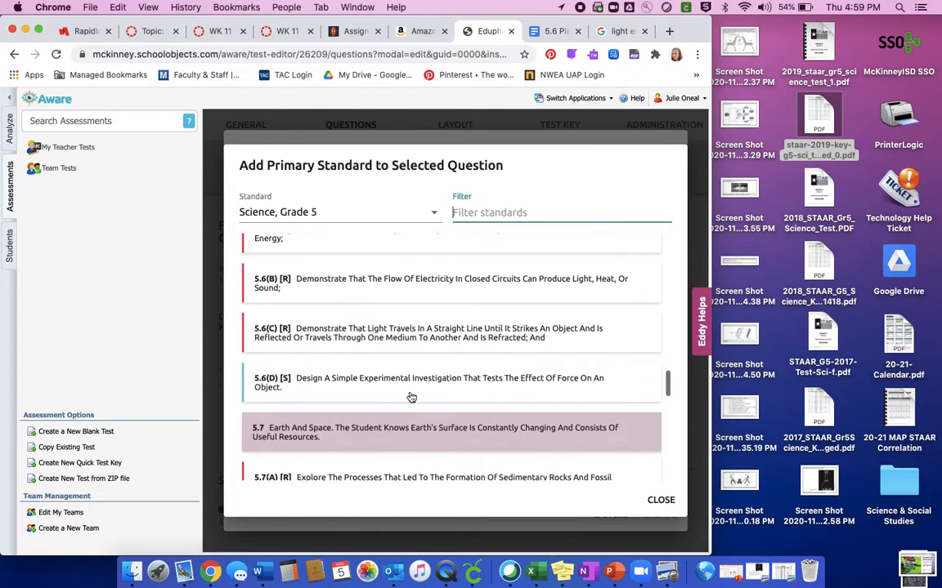
{"action": "scroll", "coordinate": [411, 398], "scroll_direction": "up", "scroll_amount": 2}
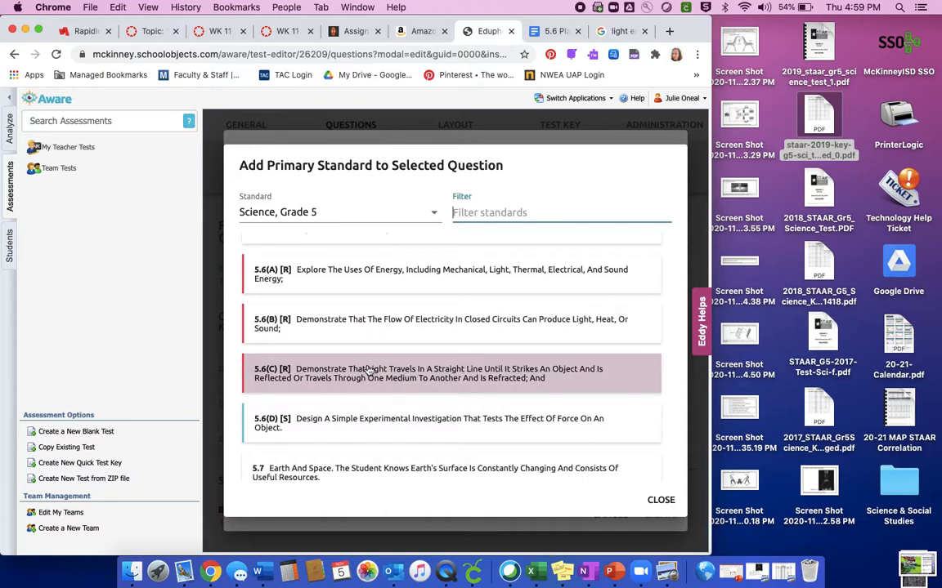
{"action": "scroll", "coordinate": [368, 380], "scroll_direction": "down", "scroll_amount": 2}
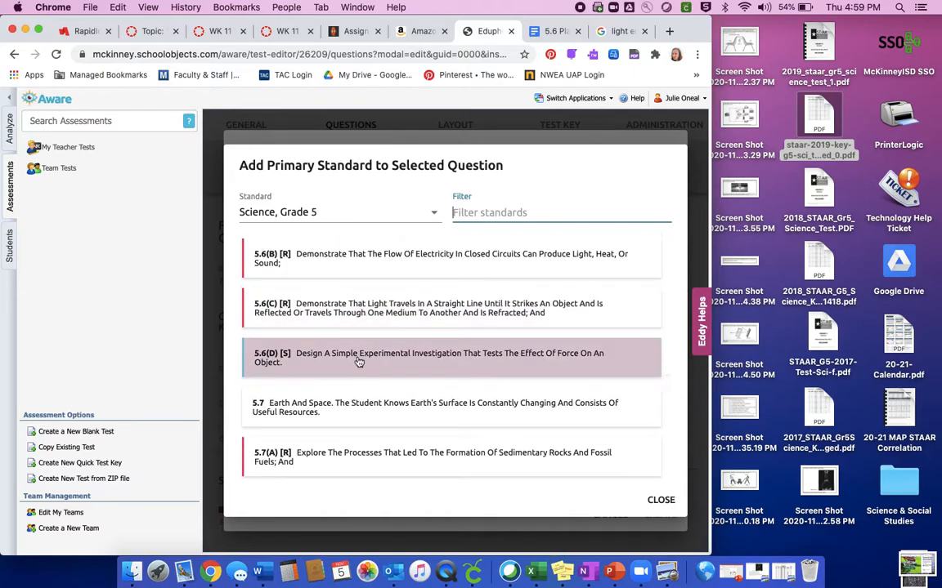
{"action": "scroll", "coordinate": [359, 365], "scroll_direction": "down", "scroll_amount": 2}
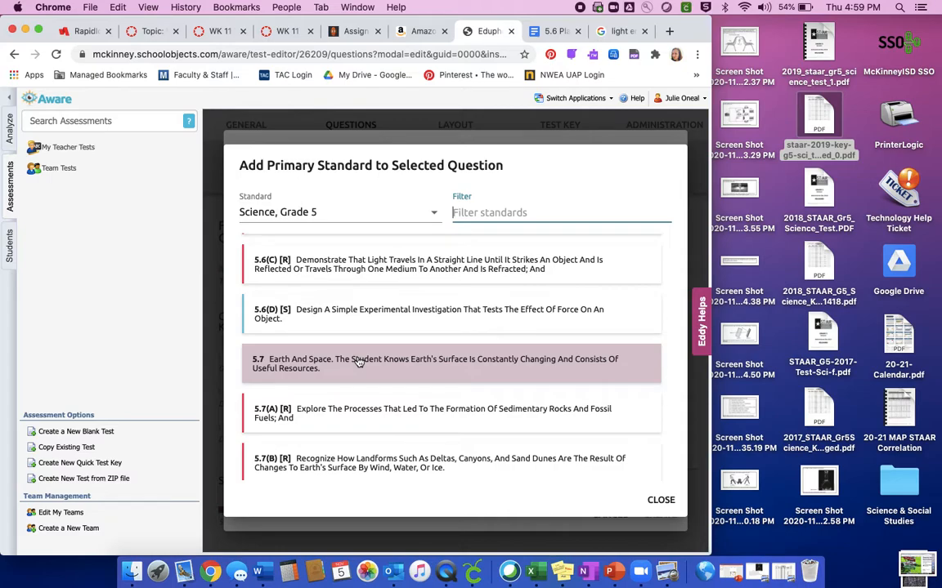
{"action": "scroll", "coordinate": [358, 362], "scroll_direction": "up", "scroll_amount": 2}
{"action": "scroll", "coordinate": [358, 362], "scroll_direction": "up", "scroll_amount": 3}
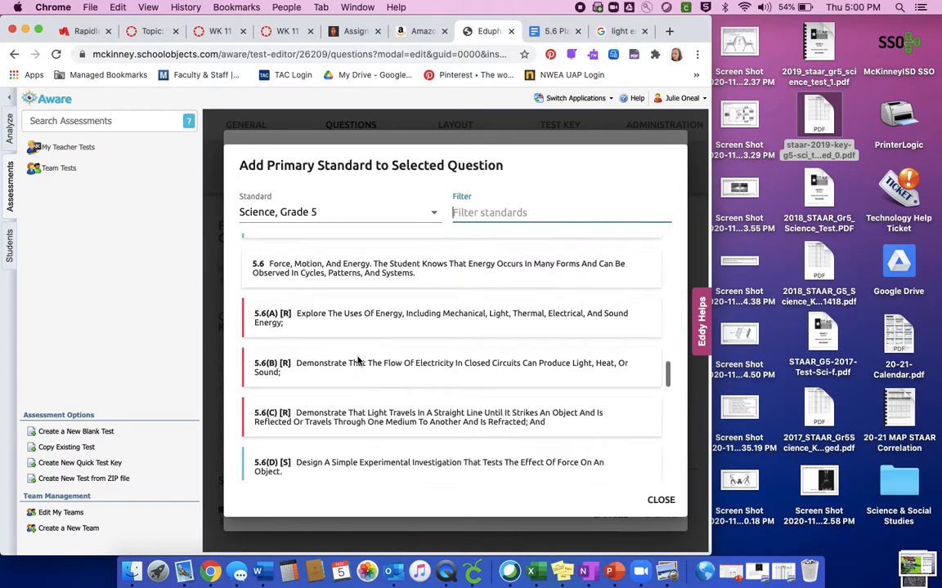
{"action": "scroll", "coordinate": [338, 334], "scroll_direction": "up", "scroll_amount": 2}
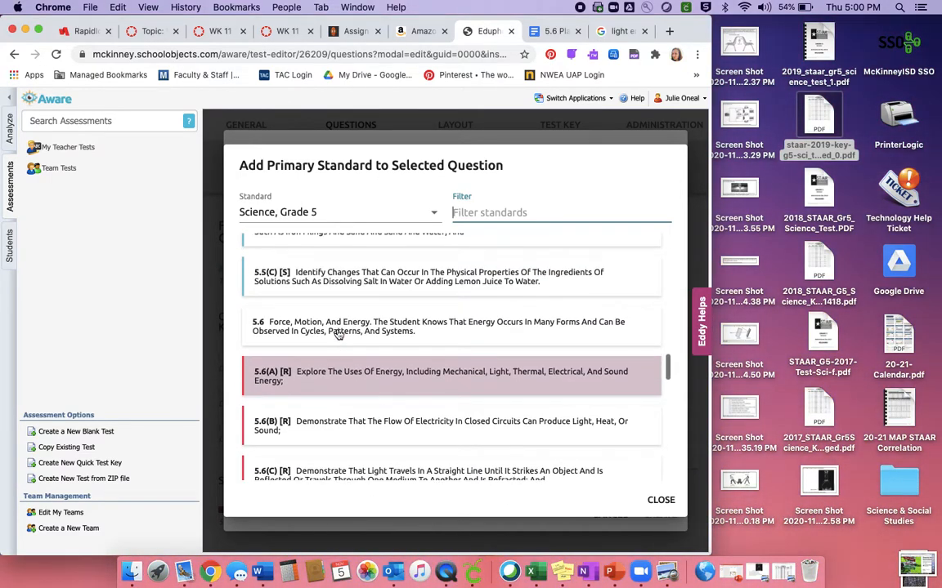
{"action": "scroll", "coordinate": [338, 333], "scroll_direction": "down", "scroll_amount": 2}
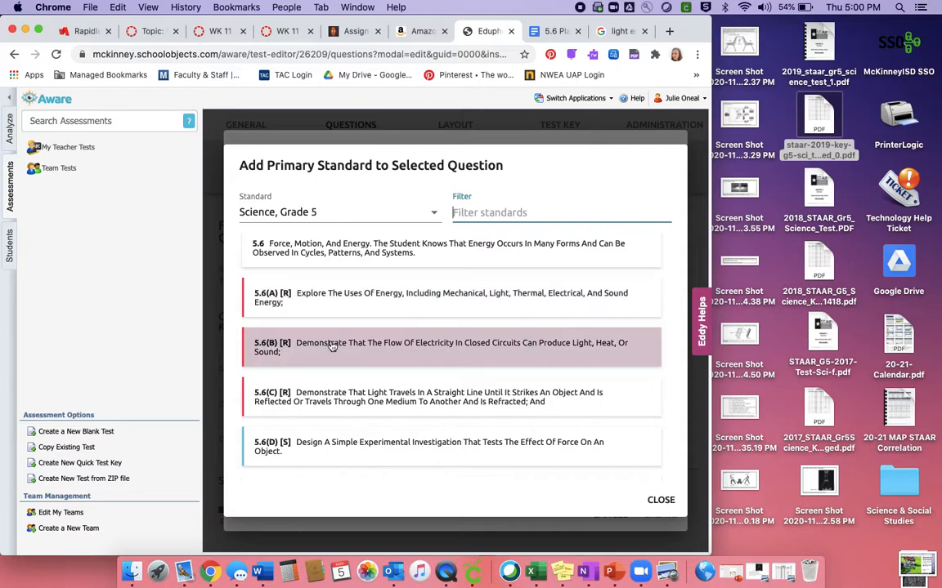
{"action": "left_click", "coordinate": [330, 304]}
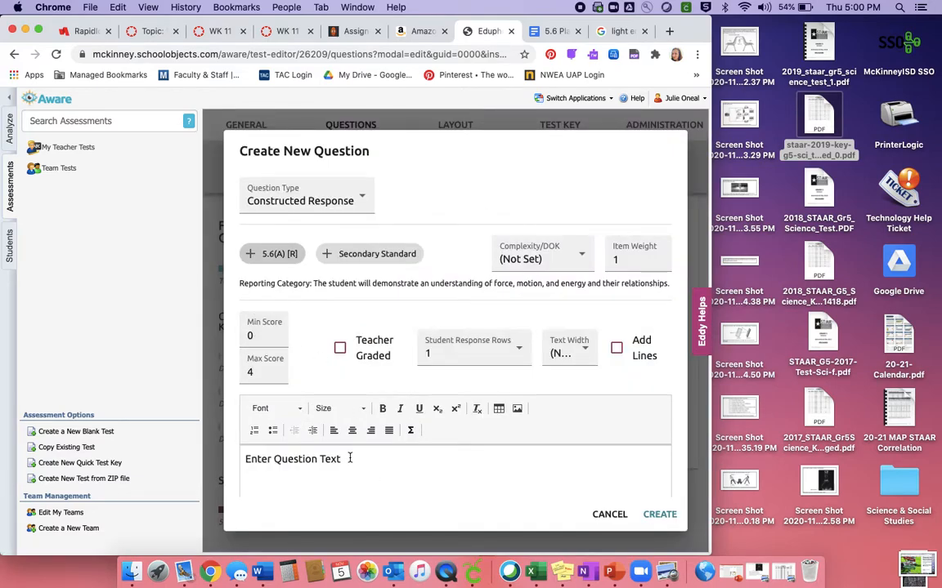
{"action": "left_click", "coordinate": [340, 350]}
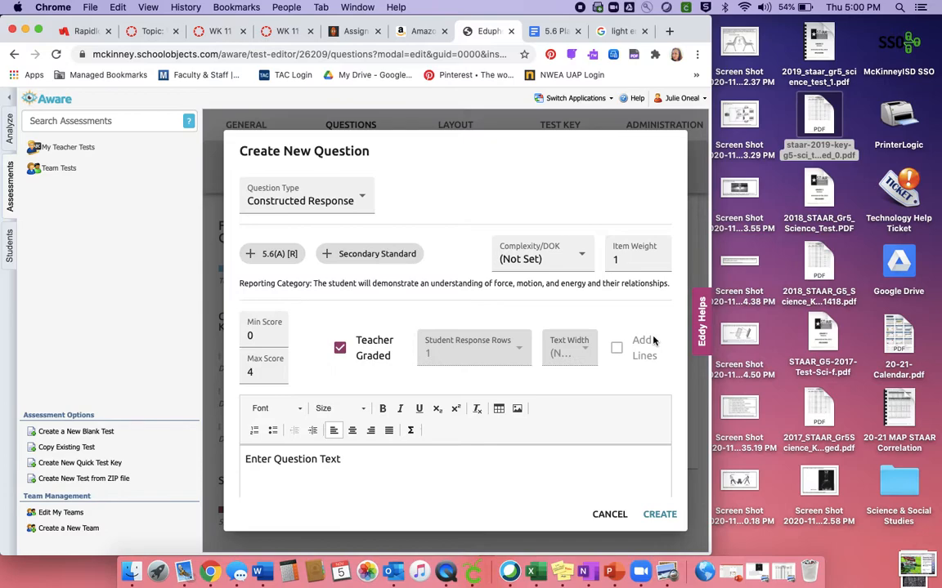
Set the constructed-response question's maximum score to 1.
{"action": "scroll", "coordinate": [530, 431], "scroll_direction": "down", "scroll_amount": 2}
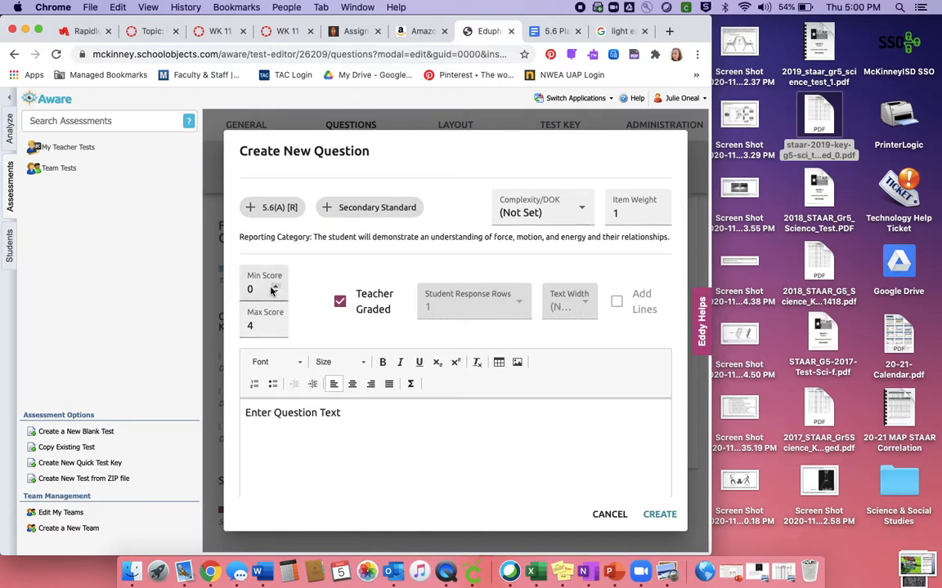
{"action": "left_click", "coordinate": [255, 325]}
{"action": "key", "text": "BackSpace"}
{"action": "type", "text": "1"}
{"action": "left_click", "coordinate": [305, 336]}
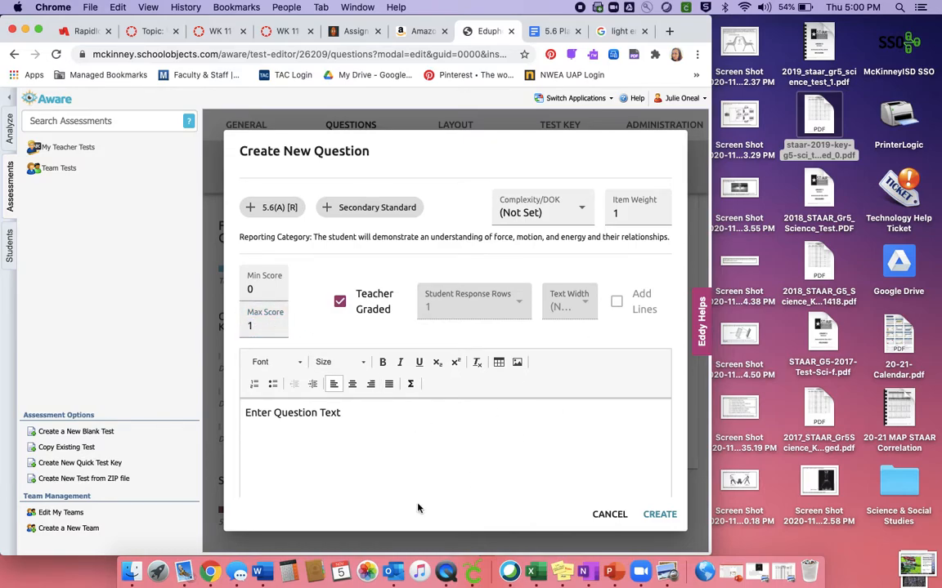
Replace the placeholder question text with "What is the difference between kinetic energy & potential energy?".
{"action": "left_click_drag", "start_coordinate": [367, 414], "coordinate": [242, 409]}
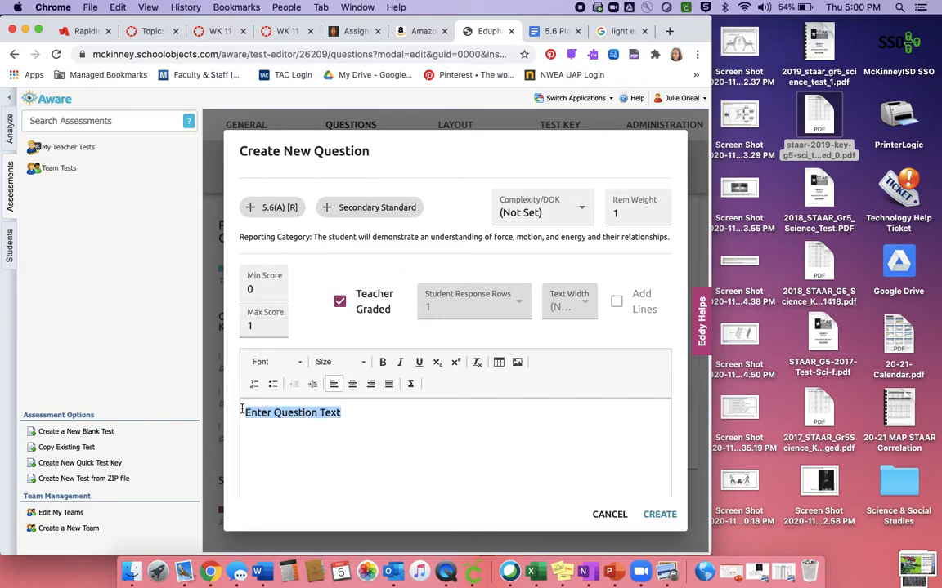
{"action": "key", "text": "BackSpace"}
{"action": "type", "text": "Wh"}
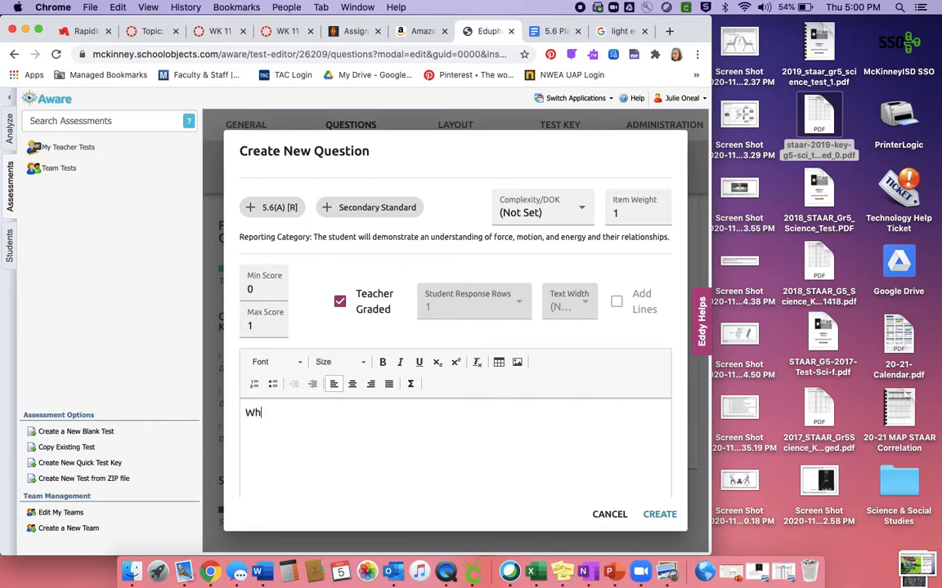
{"action": "type", "text": "at is the difference betw"}
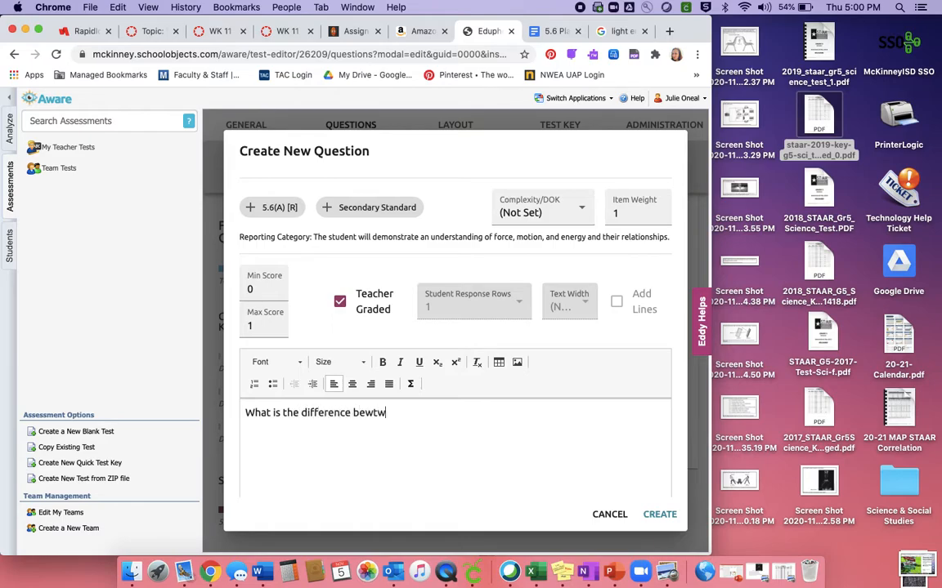
{"action": "type", "text": "een "}
{"action": "type", "text": "kinetic nergy a"}
{"action": "key", "text": "BackSpace"}
{"action": "key", "text": "BackSpace"}
{"action": "key", "text": "BackSpace"}
{"action": "type", "text": "ener"}
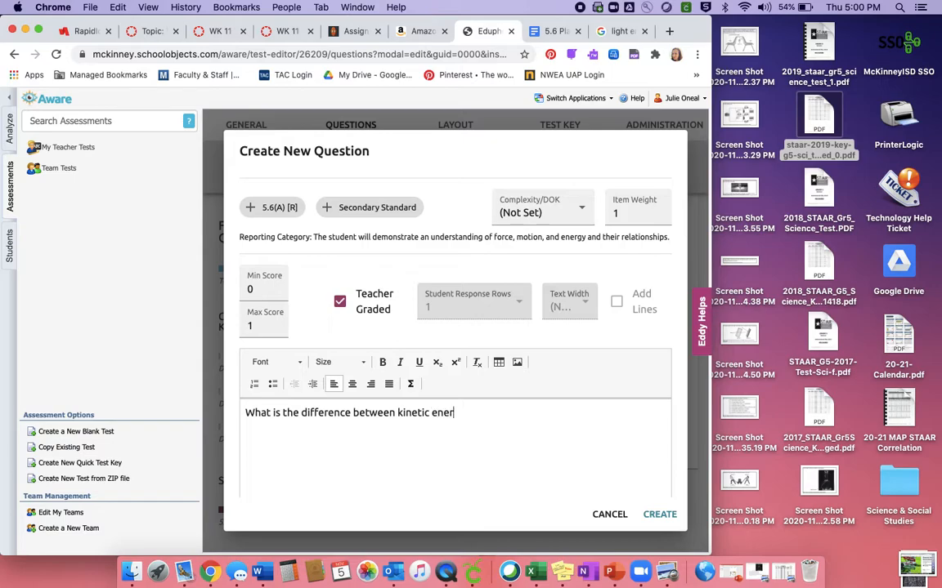
{"action": "type", "text": "gy & potentio"}
{"action": "key", "text": "BackSpace"}
{"action": "type", "text": "ial energy?"}
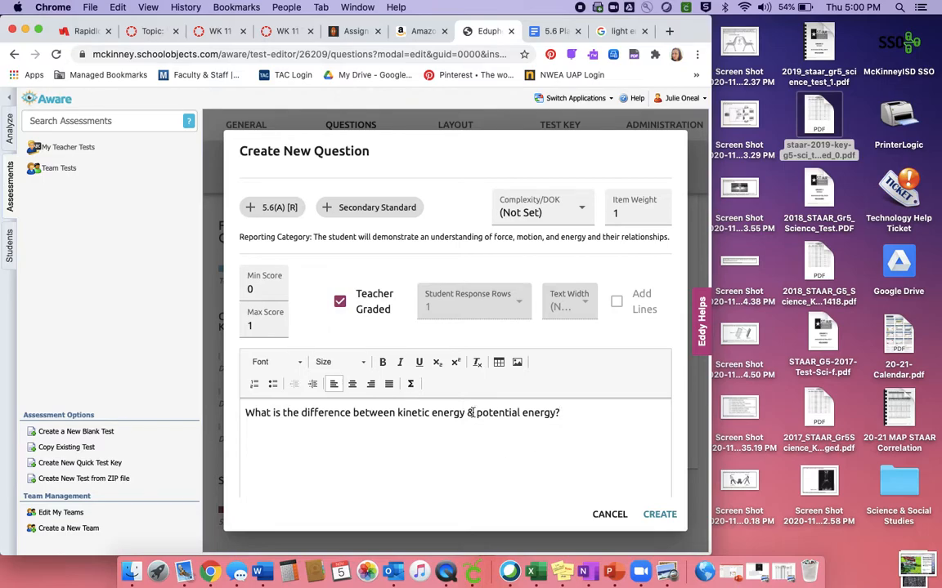
Bold the terms "kinetic energy" and "potential energy" in the question text.
{"action": "left_click_drag", "start_coordinate": [465, 413], "coordinate": [398, 414]}
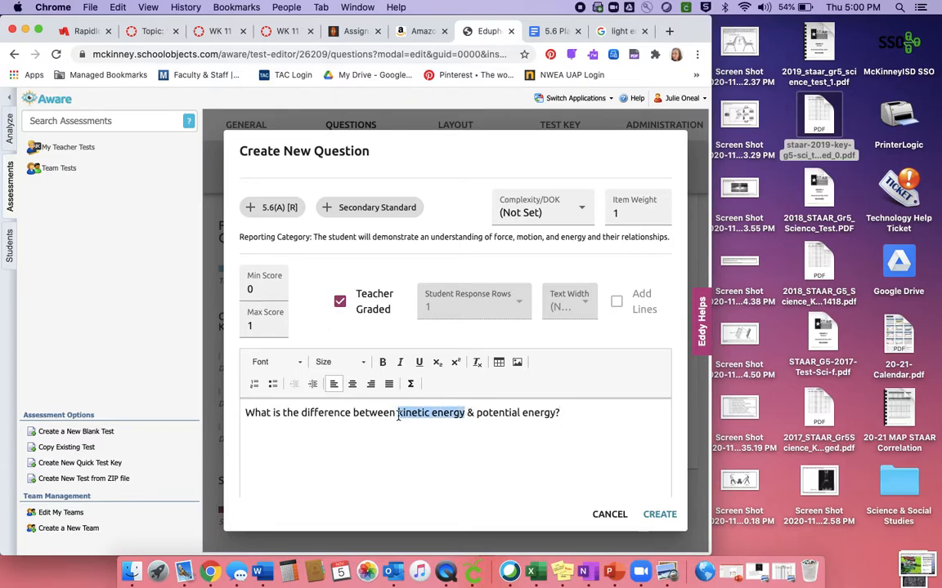
{"action": "left_click", "coordinate": [382, 362]}
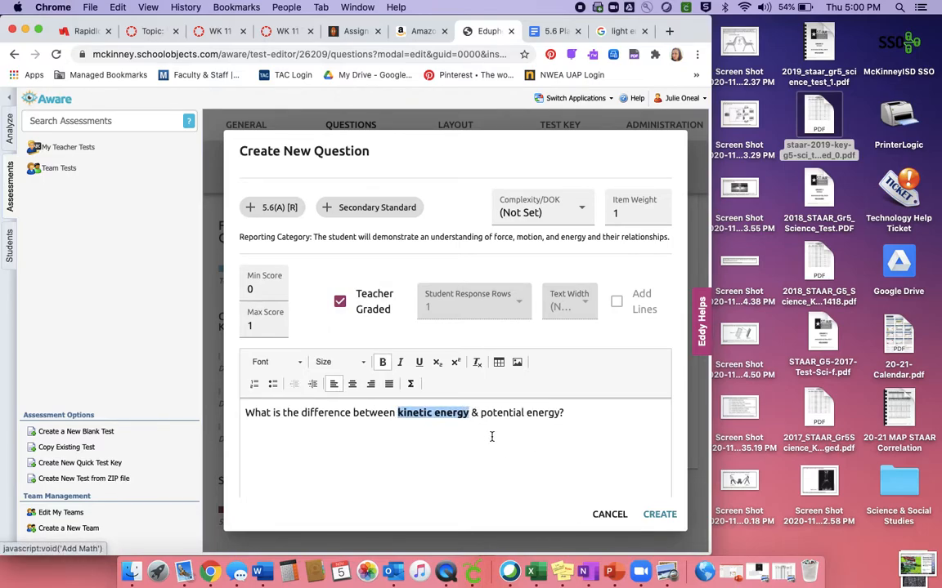
{"action": "left_click_drag", "start_coordinate": [482, 413], "coordinate": [560, 414]}
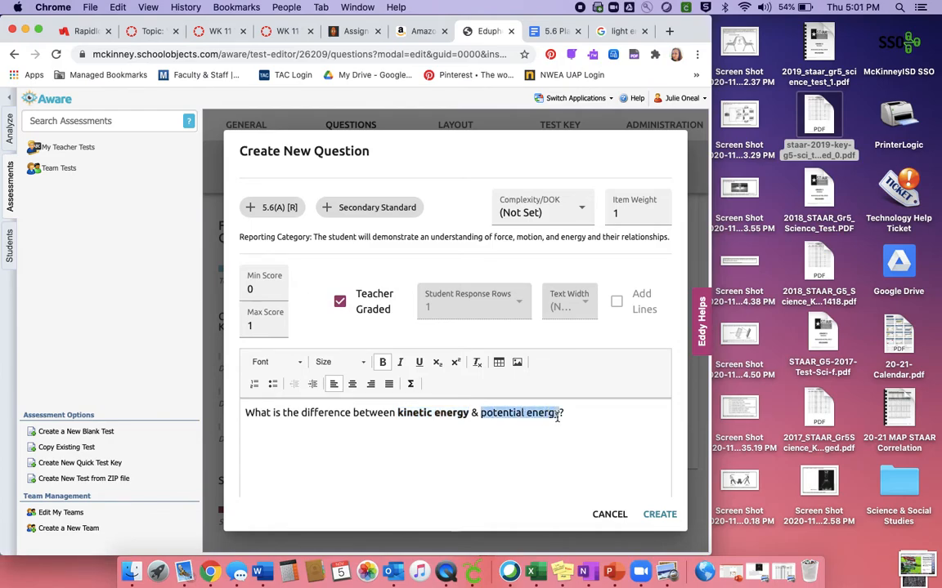
{"action": "left_click", "coordinate": [381, 362]}
{"action": "left_click", "coordinate": [590, 480]}
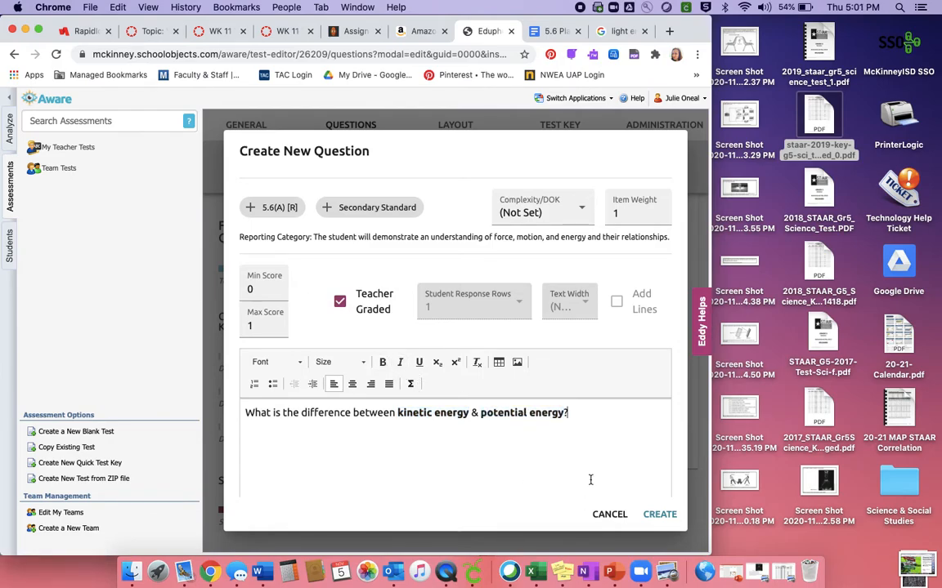
Replace "What is" at the start of the question text with "Explain" and create the question.
{"action": "scroll", "coordinate": [590, 480], "scroll_direction": "down", "scroll_amount": 5}
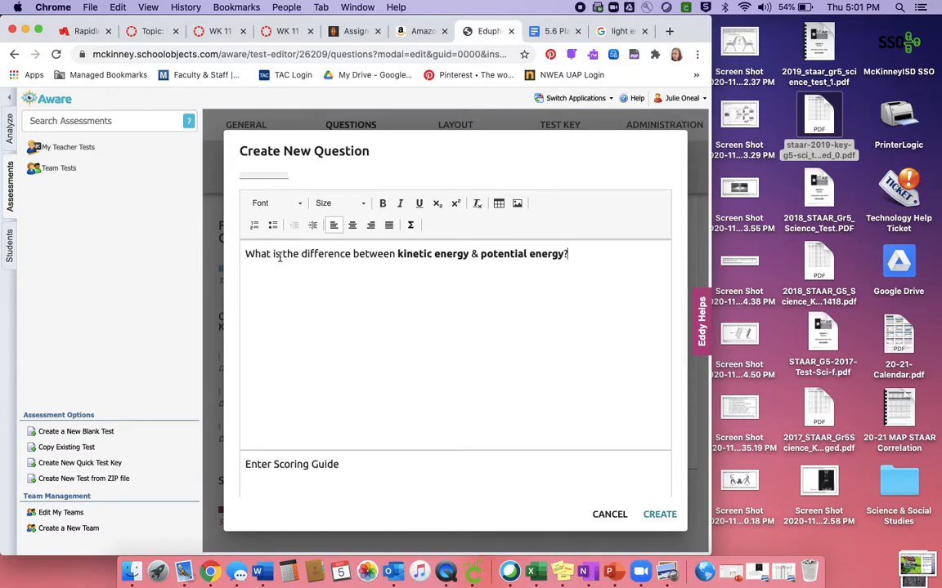
{"action": "left_click_drag", "start_coordinate": [279, 256], "coordinate": [241, 252]}
{"action": "type", "text": "Explain"}
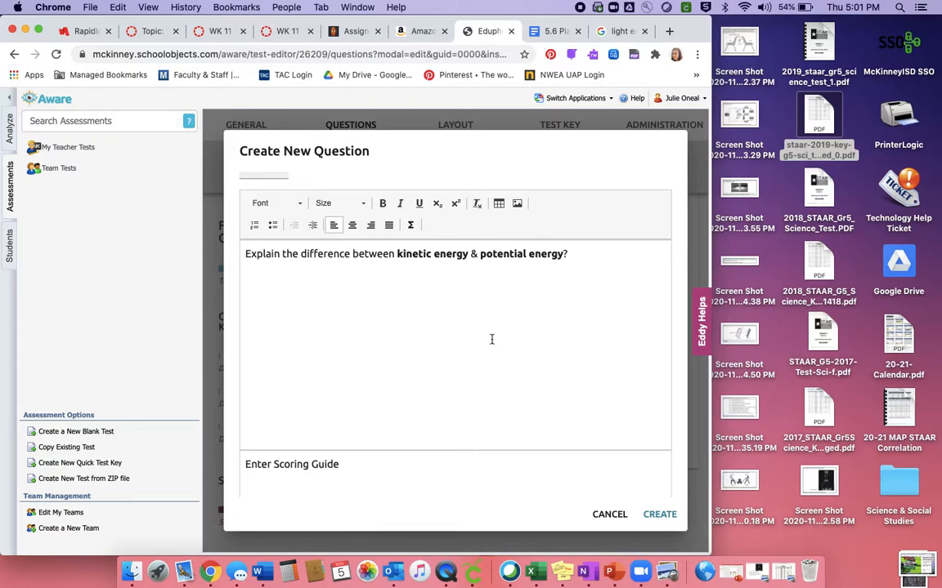
{"action": "scroll", "coordinate": [452, 455], "scroll_direction": "down", "scroll_amount": 3}
{"action": "left_click", "coordinate": [662, 521]}
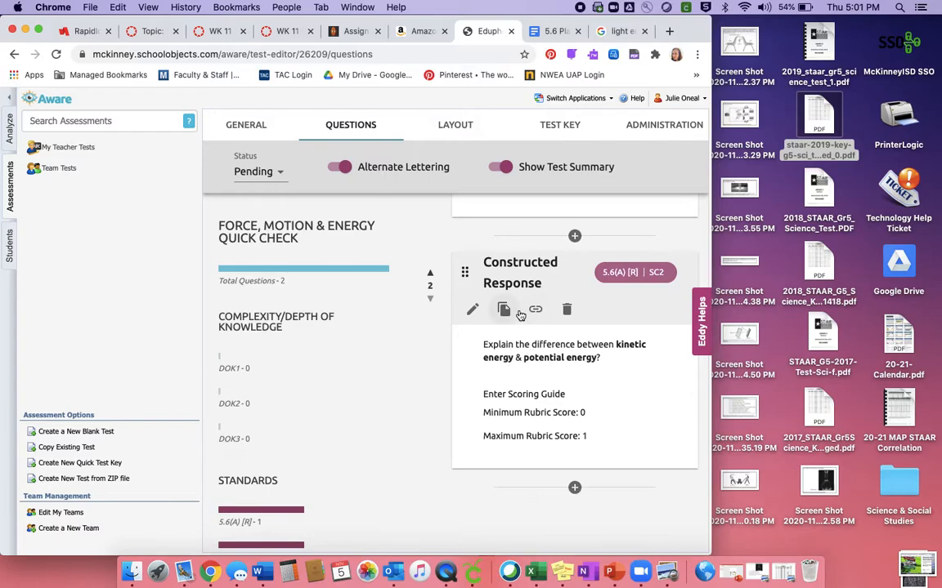